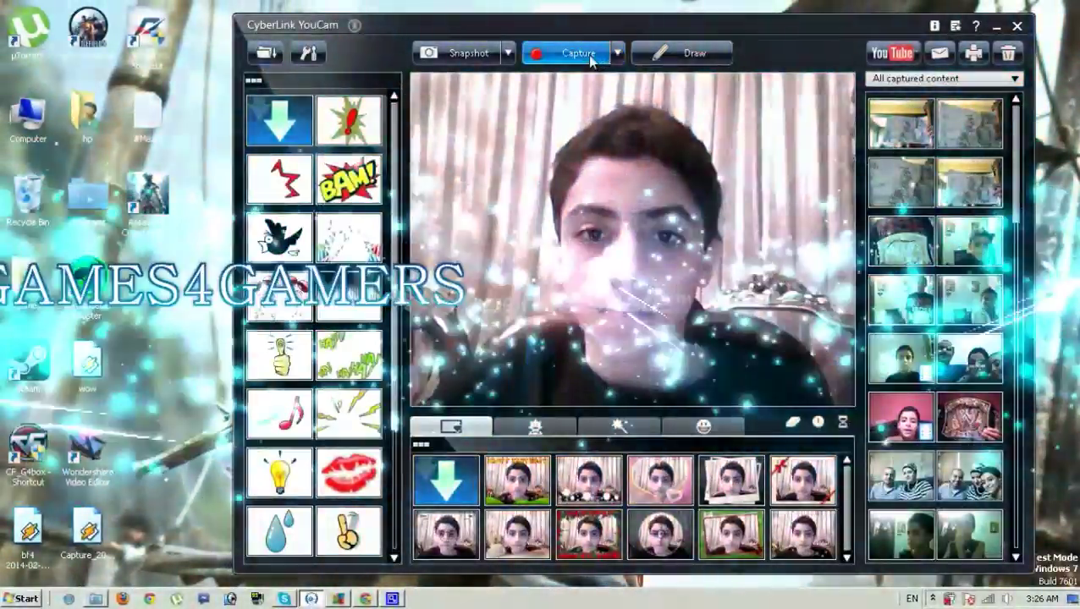
# Step: Start the YouCam webcam recording and minimize the YouCam window to reveal the desktop
pyautogui.click(587, 55)
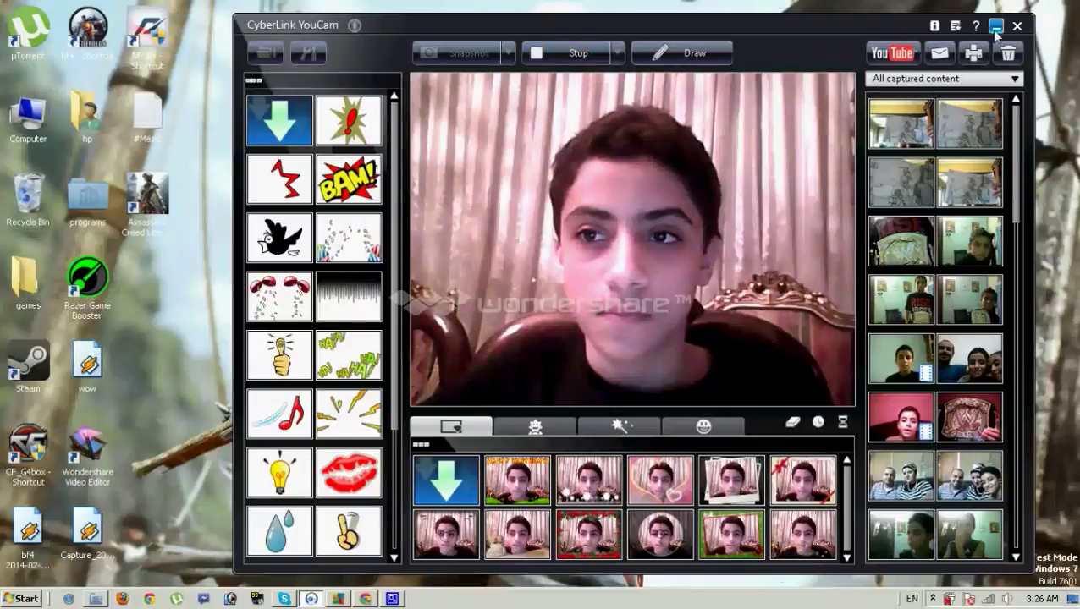
pyautogui.click(995, 26)
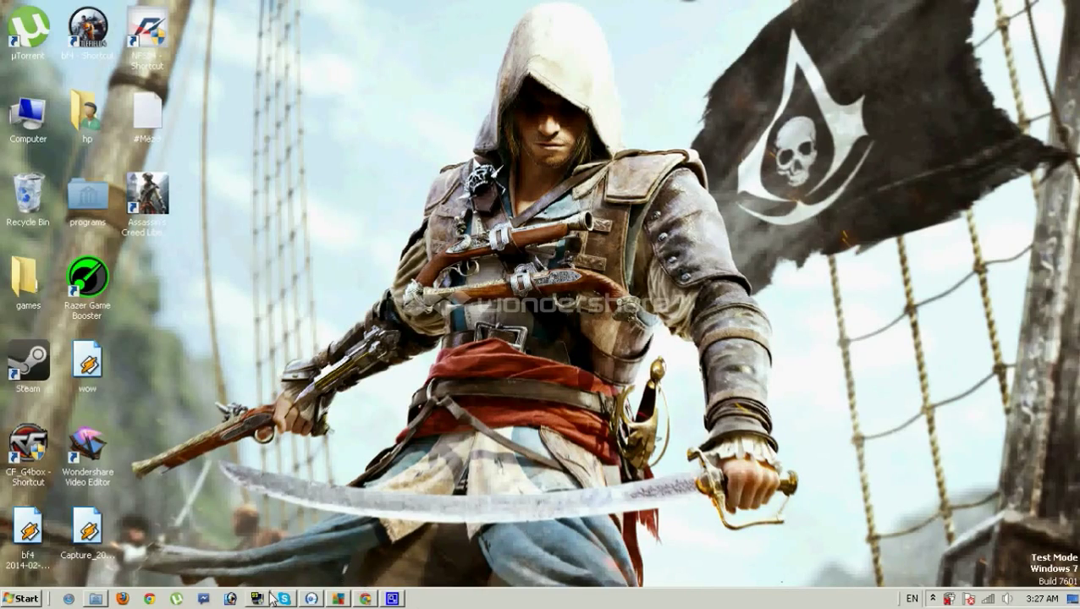
# Step: Open Downloads and close AMD Driver Autodetect after it recommends the Catalyst mobility 64-bit driver
pyautogui.click(93, 599)
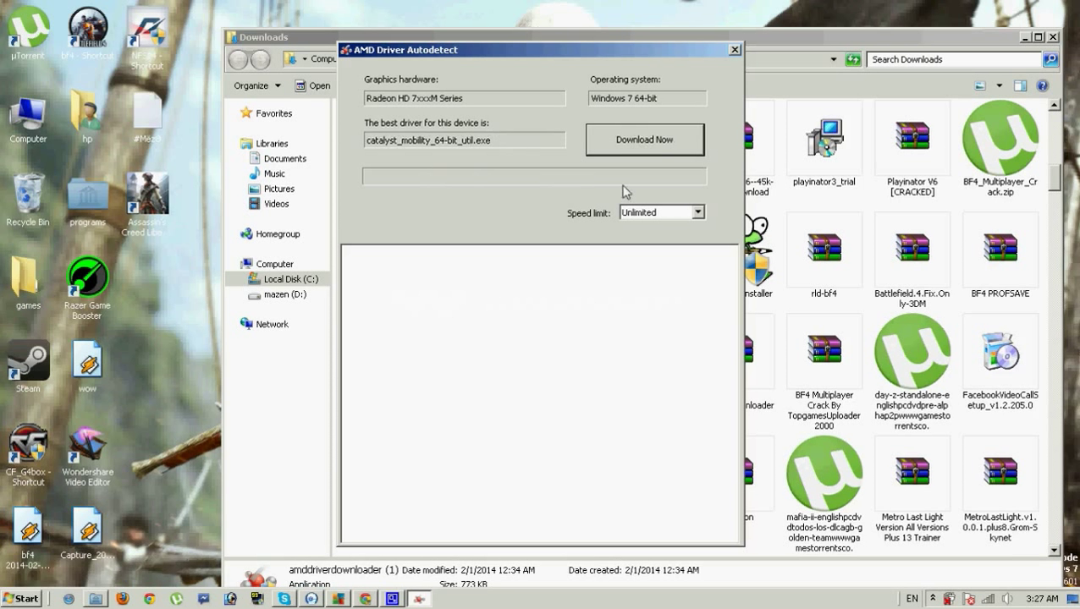
pyautogui.click(734, 51)
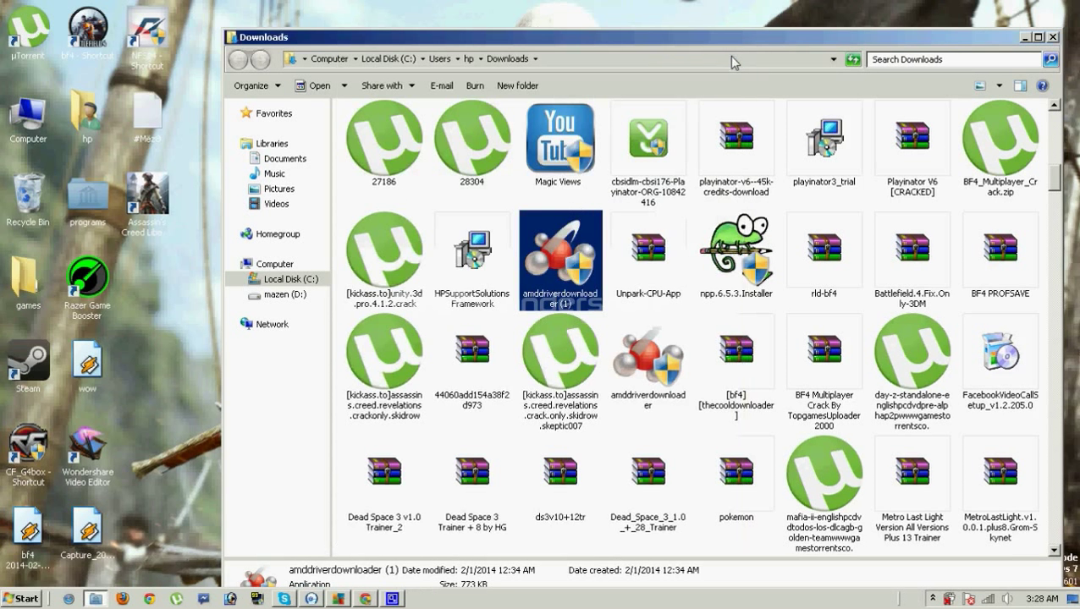
# Step: Open C:\AMD's Catalyst folder, dismiss the unsupported-hardware installer message, and close the folder
pyautogui.click(284, 281)
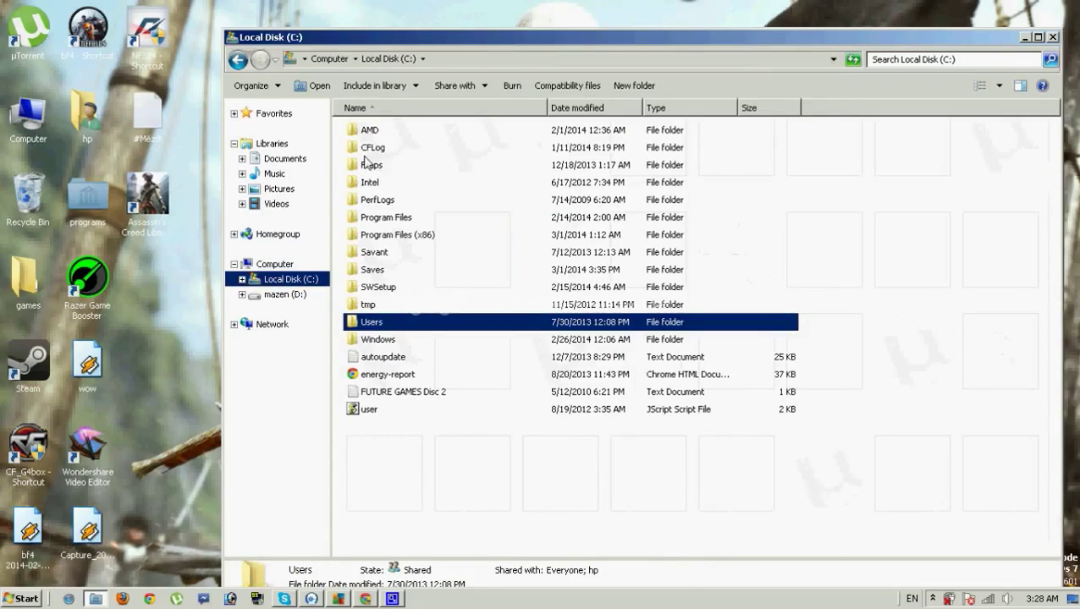
pyautogui.doubleClick(380, 131)
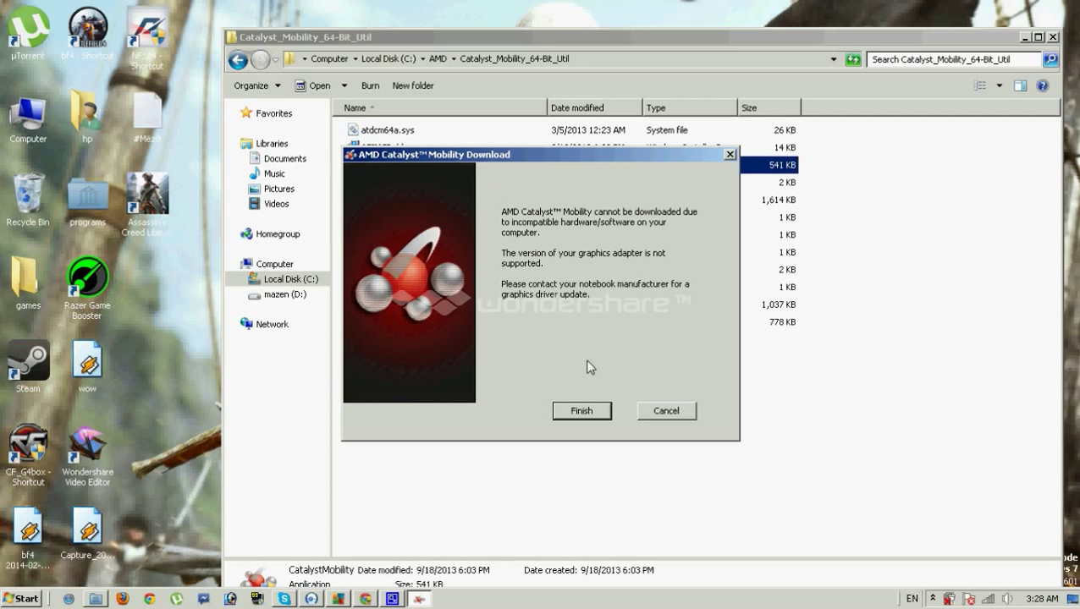
pyautogui.click(597, 412)
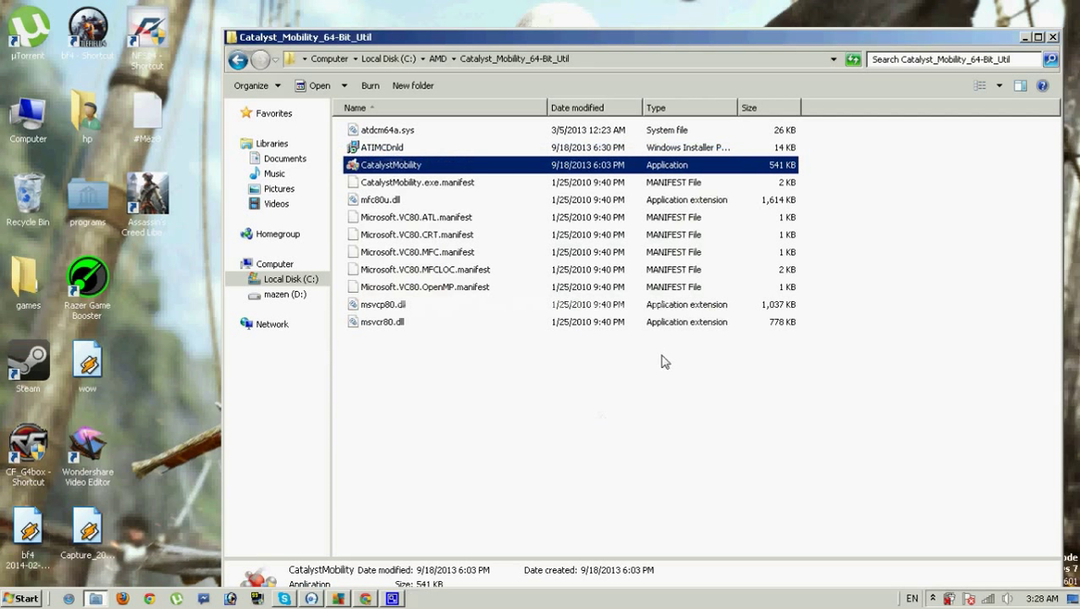
pyautogui.click(613, 405)
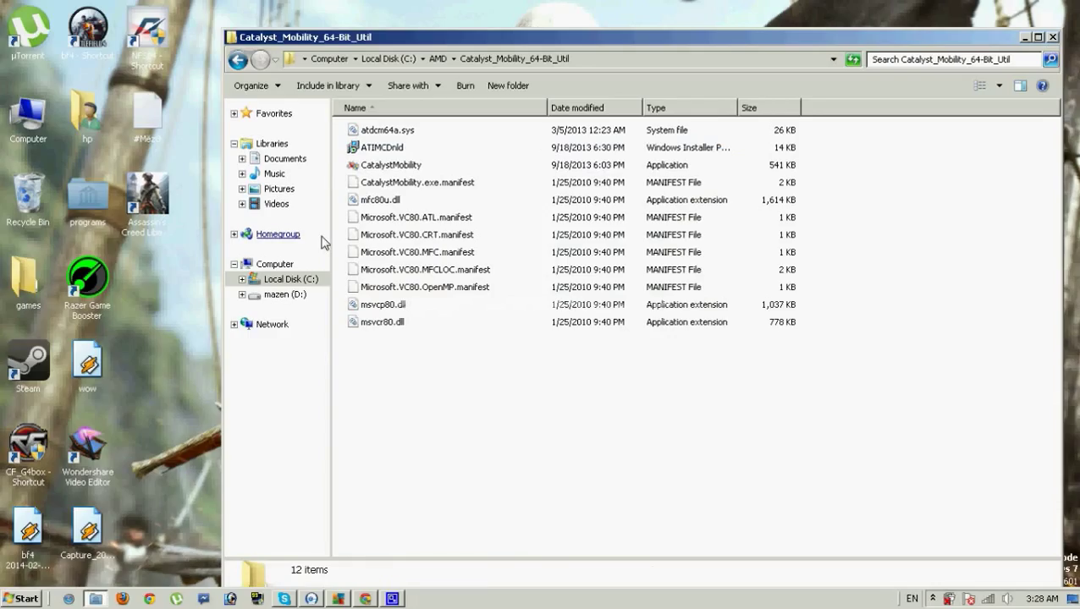
pyautogui.click(1053, 37)
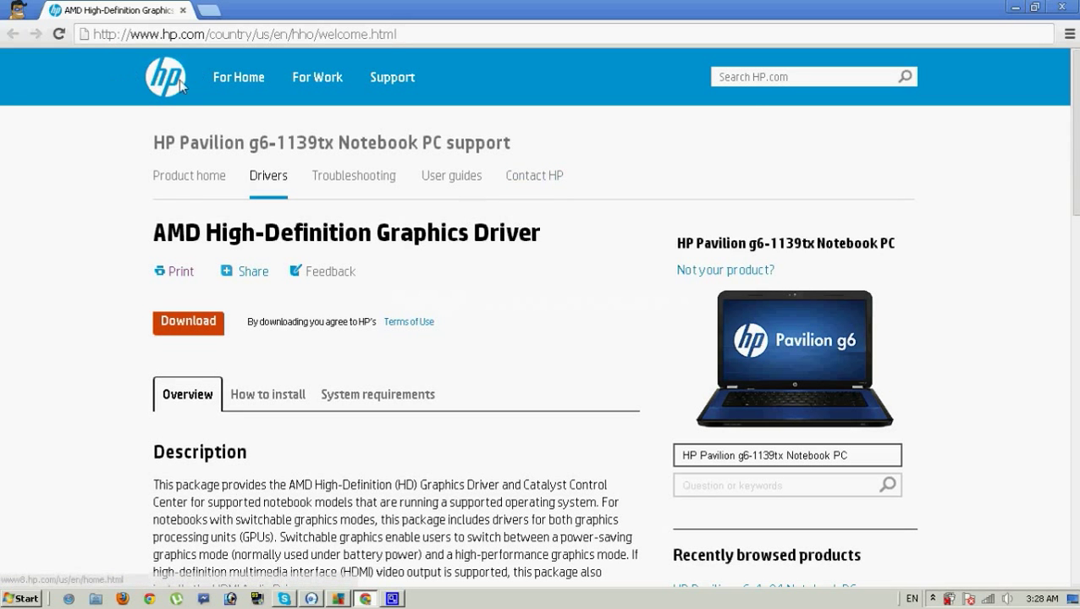
# Step: Select the product name text on the HP AMD graphics driver page
pyautogui.scroll(-1, 154, 186)
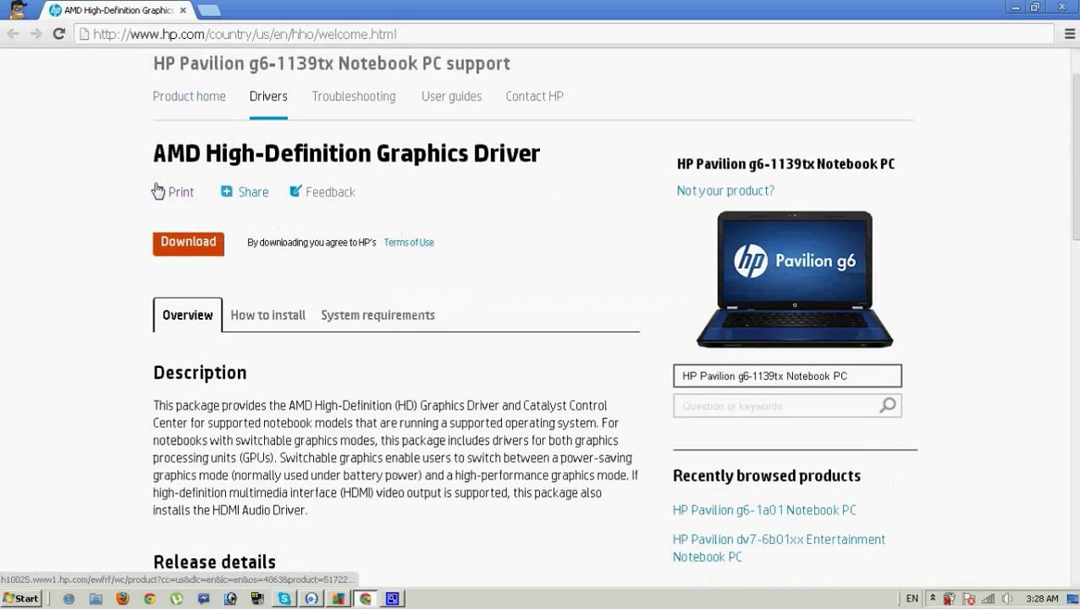
pyautogui.click(877, 373)
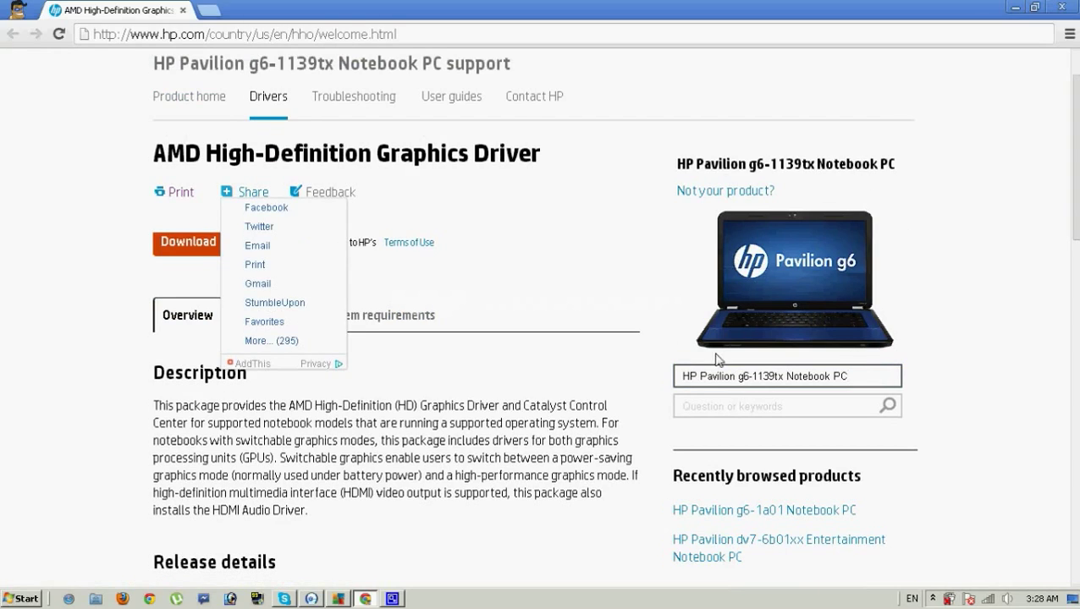
pyautogui.moveTo(245, 192)
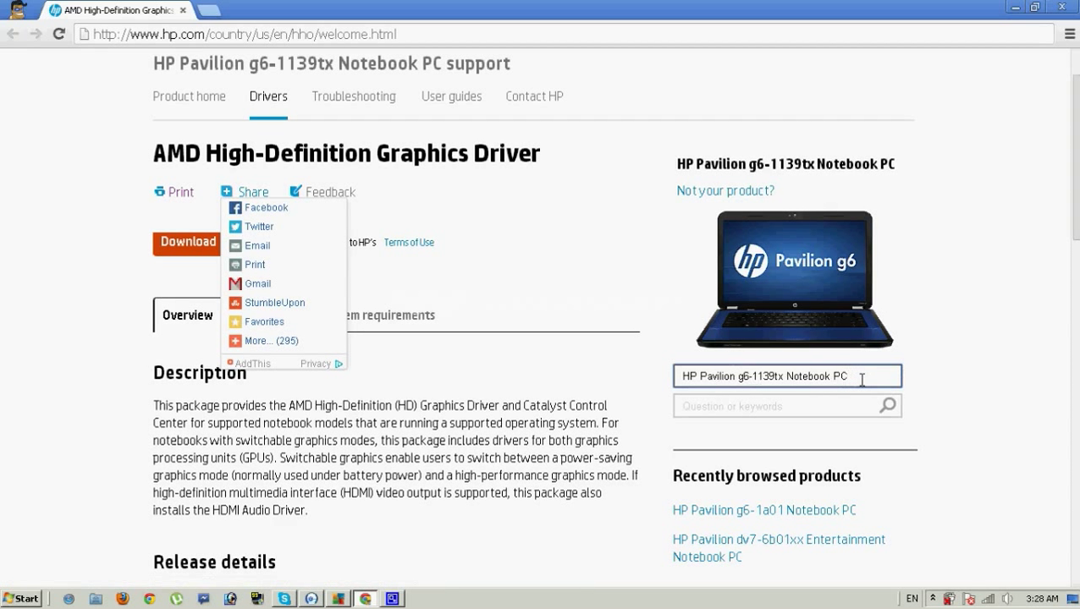
pyautogui.moveTo(842, 375); pyautogui.dragTo(683, 373)
pyautogui.click(683, 373)
pyautogui.moveTo(853, 376)
pyautogui.mouseDown()
pyautogui.moveTo(683, 378)
pyautogui.moveTo(850, 381)
pyautogui.mouseUp()
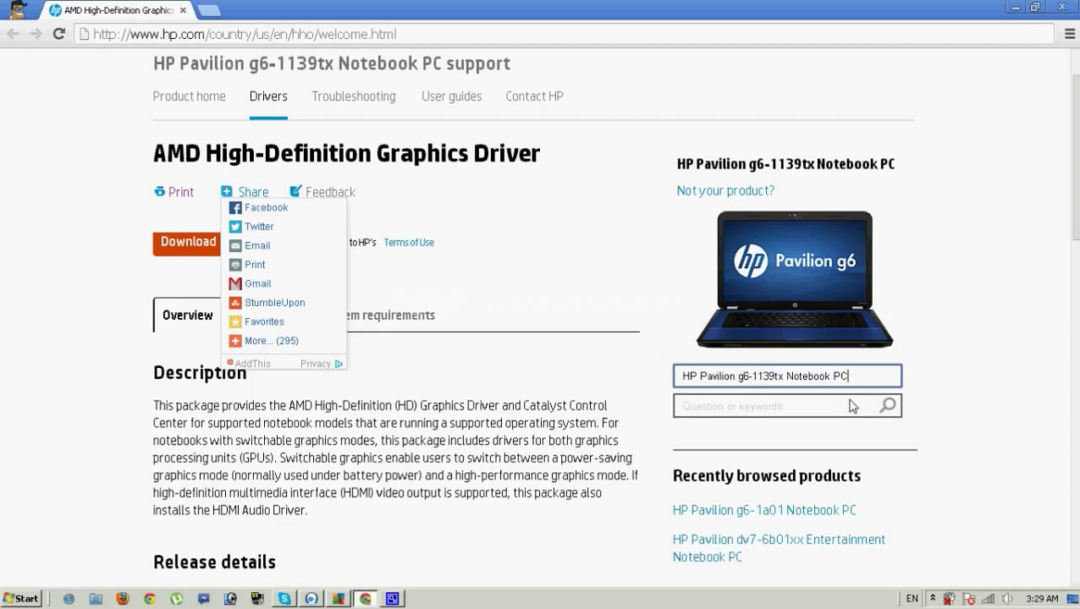
pyautogui.click(28, 403)
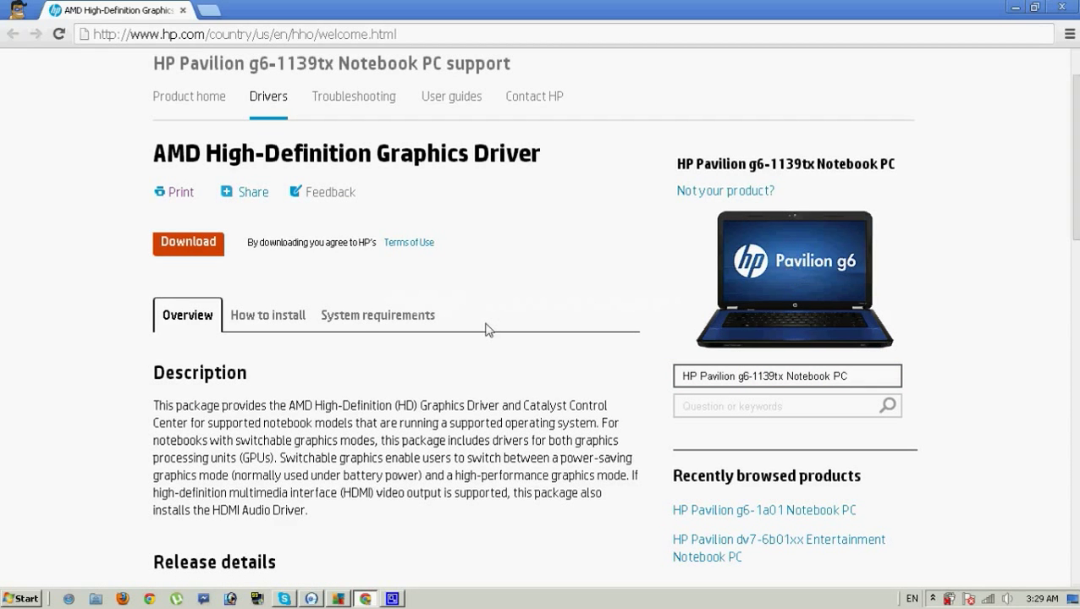
# Step: Review the driver's System requirements, then the Overview's release details for sp55025.exe
pyautogui.scroll(-1, 486, 329)
pyautogui.scroll(-3, 488, 330)
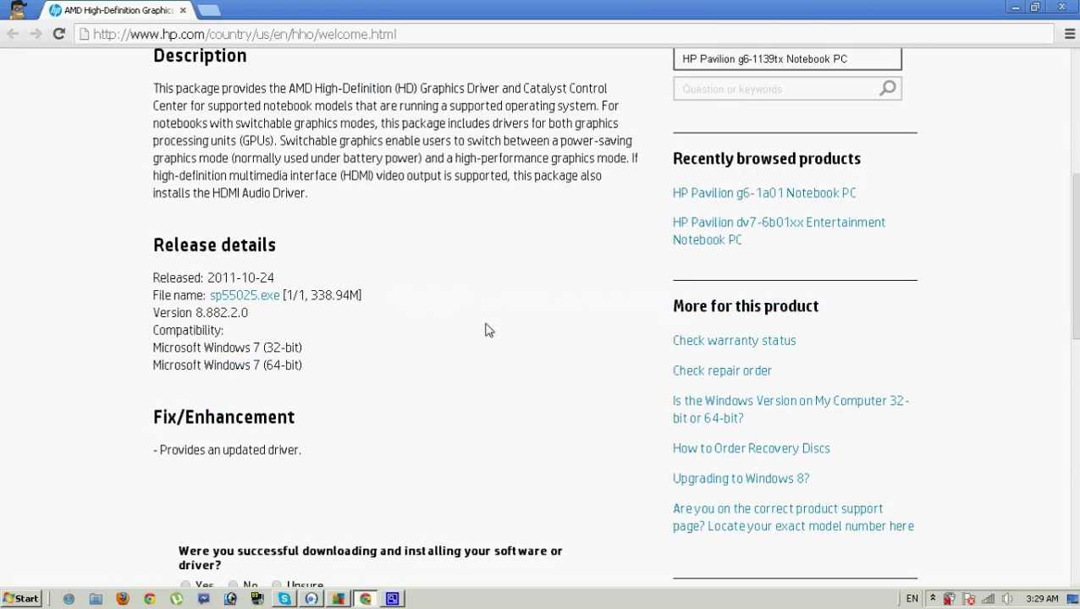
pyautogui.scroll(1, 487, 329)
pyautogui.scroll(2, 486, 329)
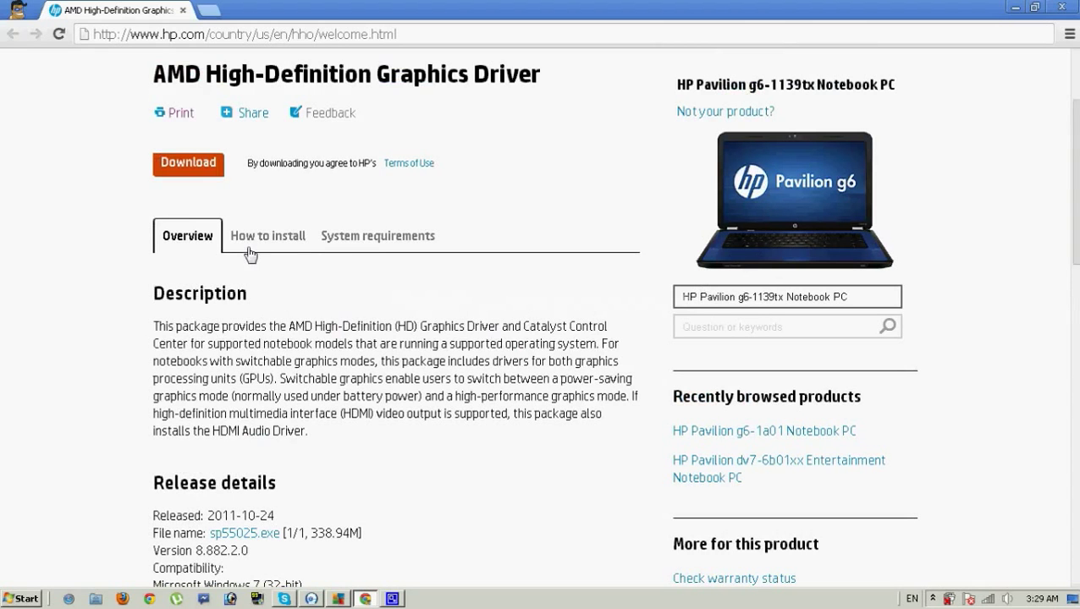
pyautogui.click(404, 243)
pyautogui.scroll(-3, 415, 341)
pyautogui.scroll(3, 414, 341)
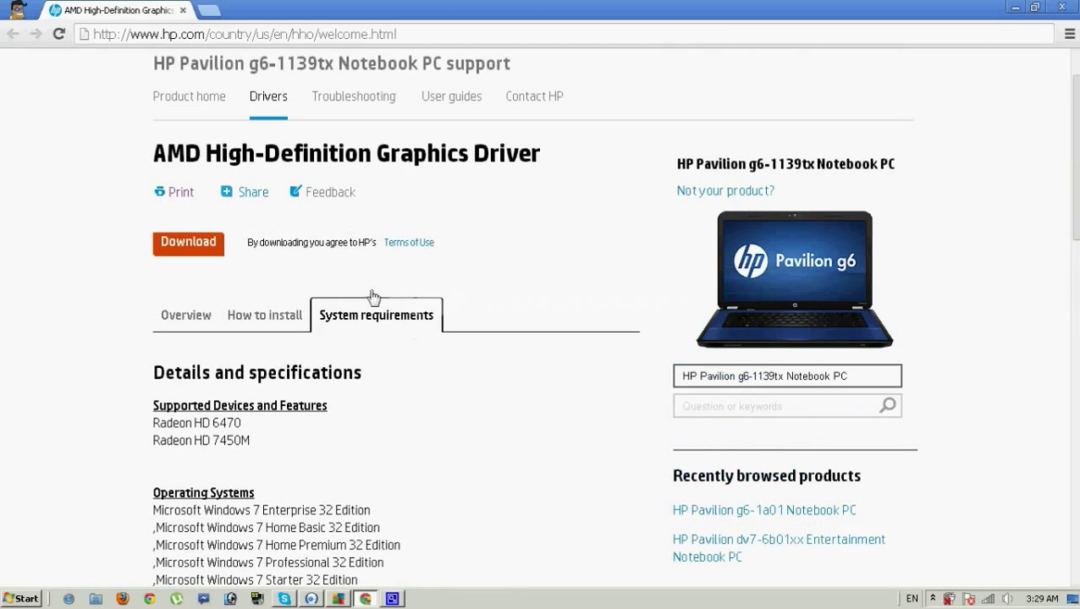
pyautogui.click(185, 326)
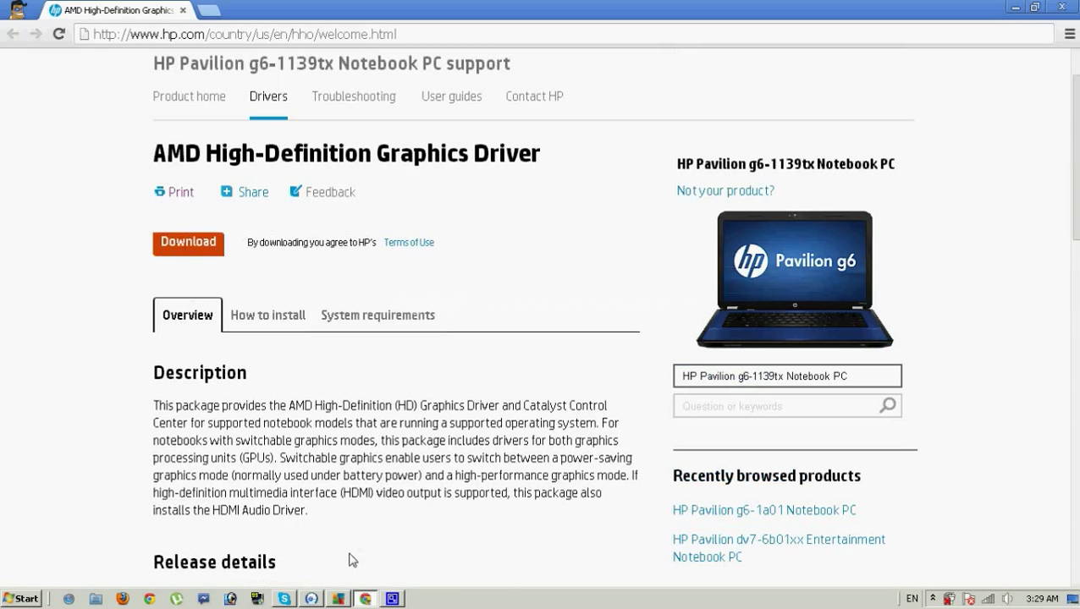
pyautogui.scroll(-3, 213, 388)
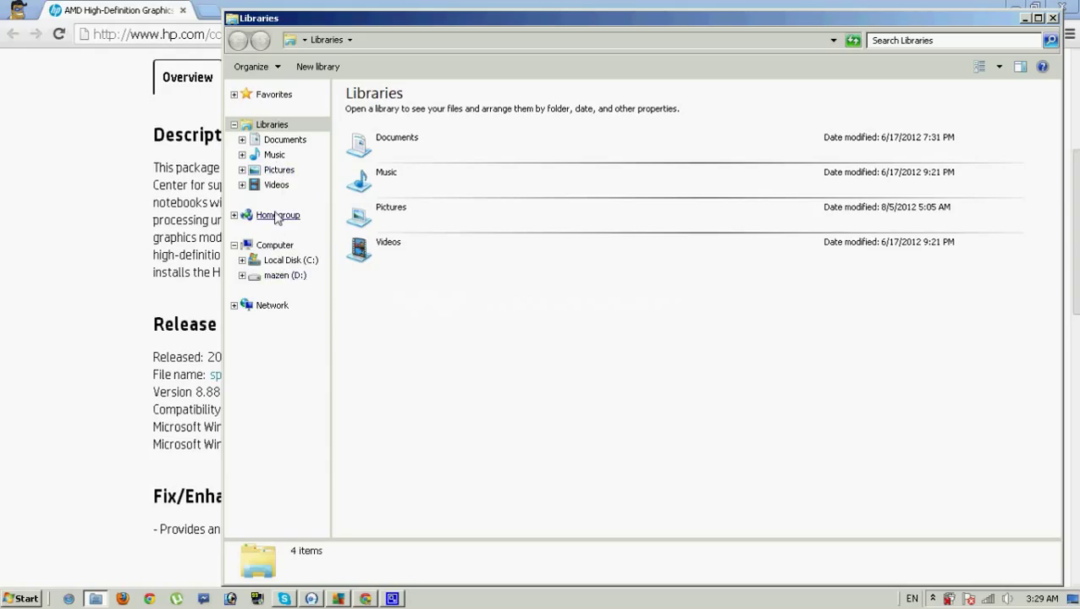
# Step: Open the Downloads folder from Favorites and scroll through its files
pyautogui.click(273, 95)
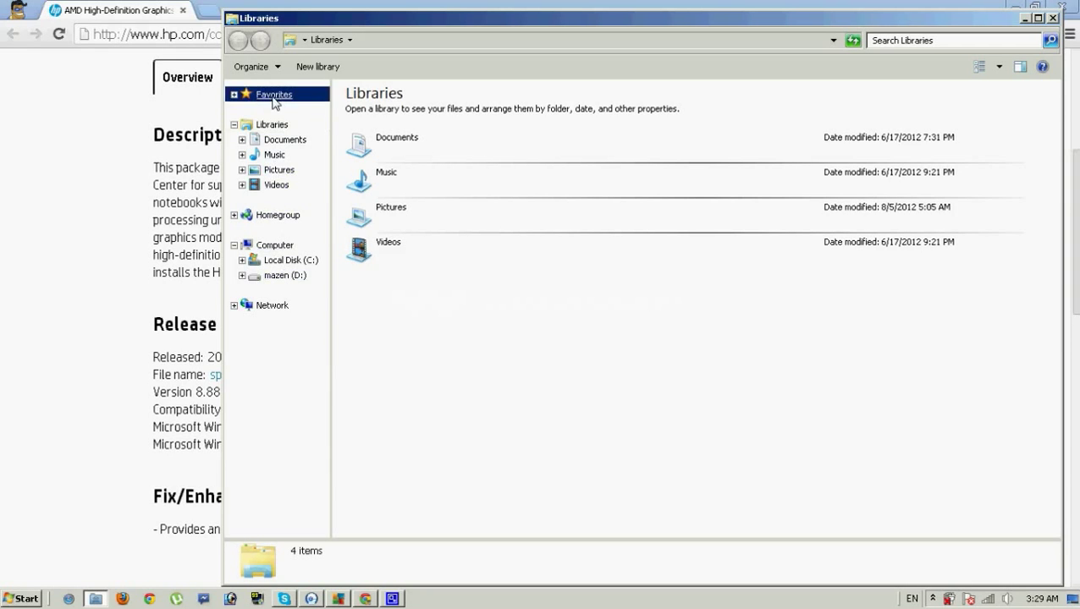
pyautogui.doubleClick(648, 131)
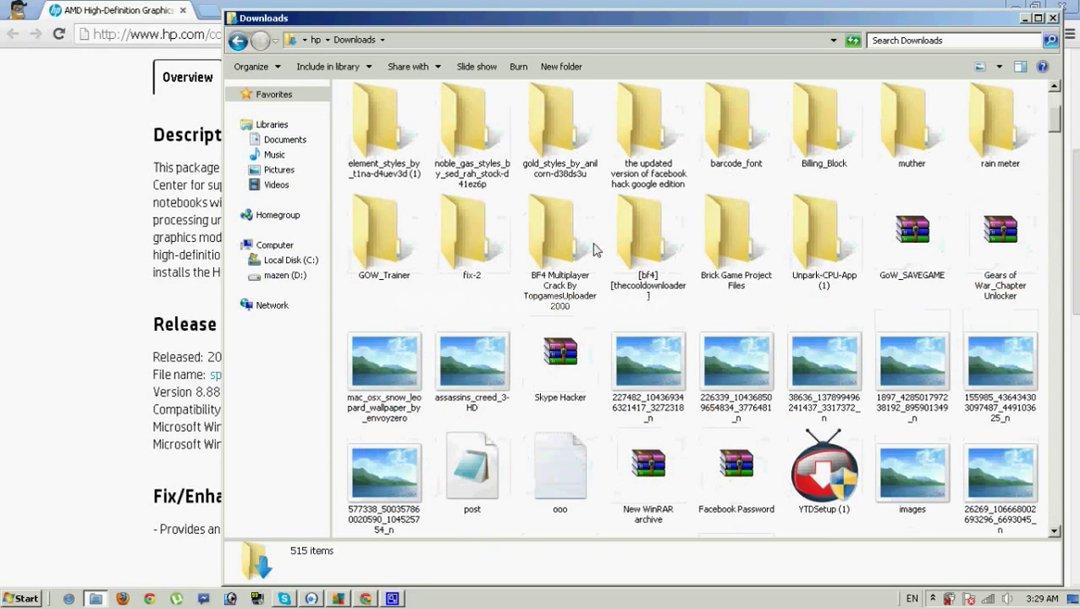
pyautogui.scroll(-5, 594, 249)
pyautogui.scroll(-5, 593, 249)
pyautogui.scroll(-5, 593, 250)
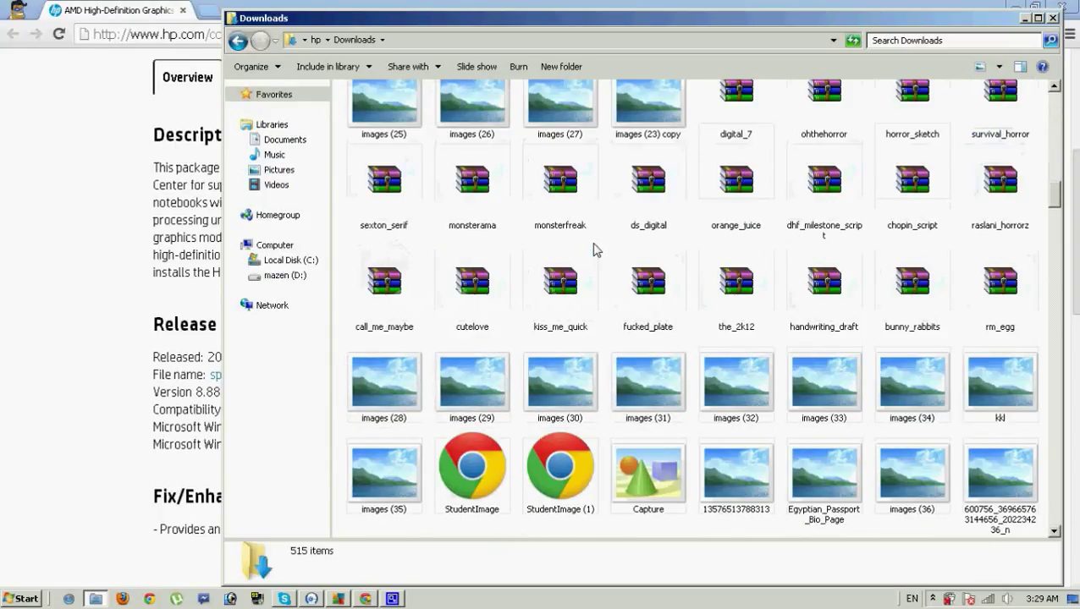
pyautogui.scroll(-5, 594, 250)
pyautogui.scroll(-5, 593, 250)
pyautogui.scroll(-5, 593, 249)
pyautogui.scroll(5, 594, 249)
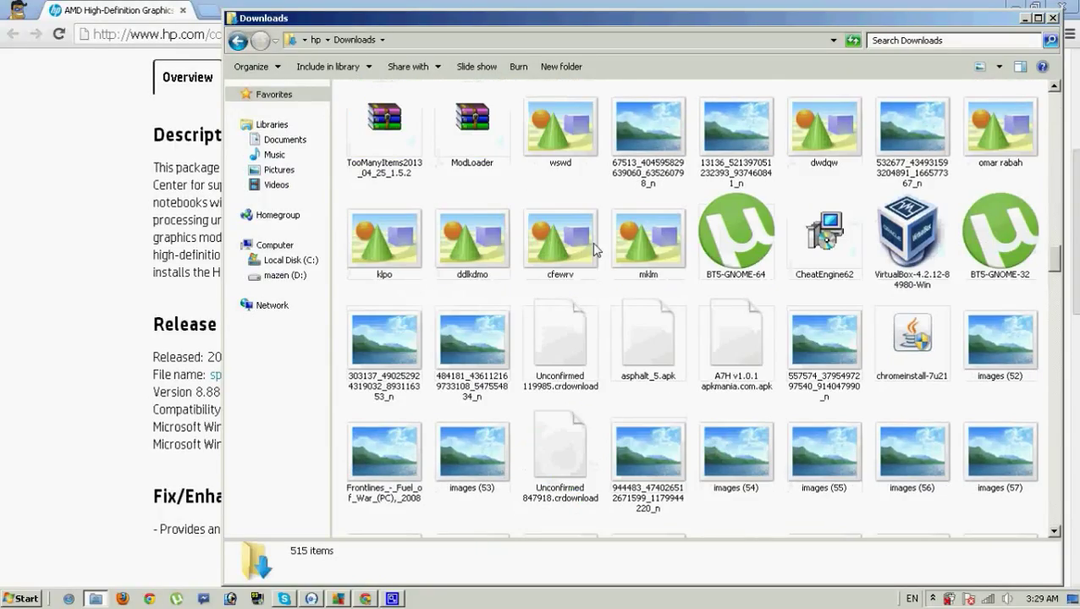
pyautogui.scroll(-5, 593, 249)
pyautogui.scroll(-3, 593, 249)
pyautogui.scroll(-5, 593, 250)
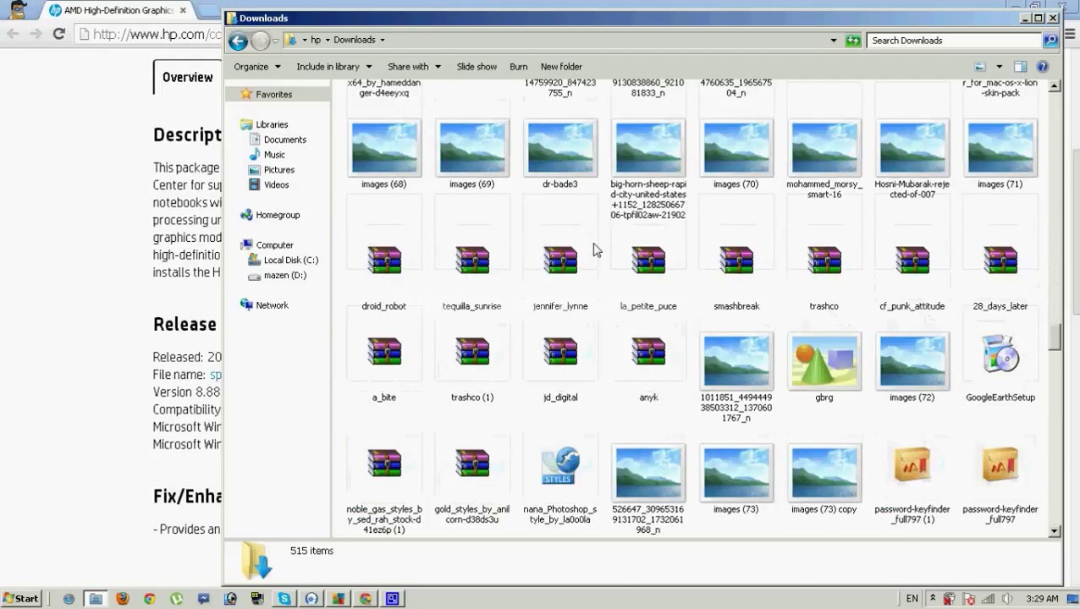
pyautogui.scroll(-4, 594, 250)
pyautogui.scroll(-5, 594, 250)
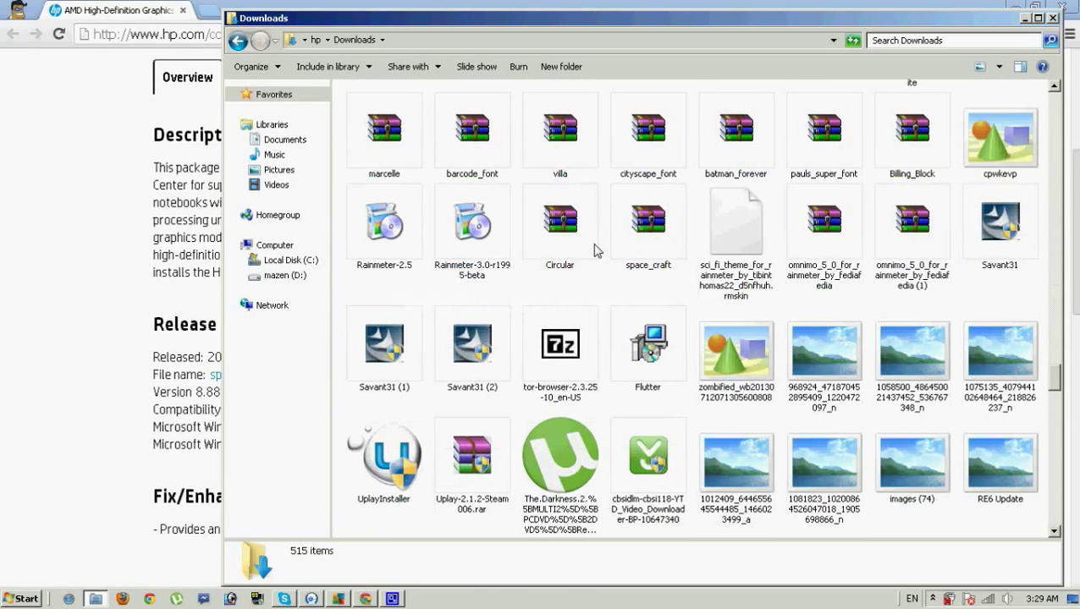
pyautogui.scroll(5, 594, 250)
pyautogui.scroll(5, 595, 250)
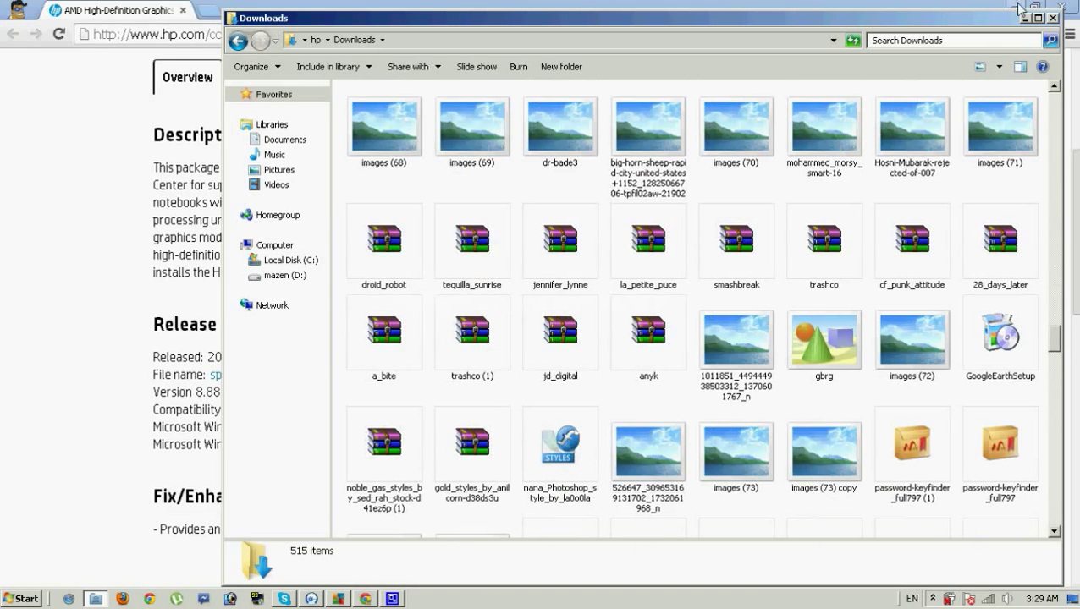
# Step: Search Downloads for 'sp', select the 338 MB sp55025 installer, and return to the HP page
pyautogui.click(978, 43)
pyautogui.write('sp')
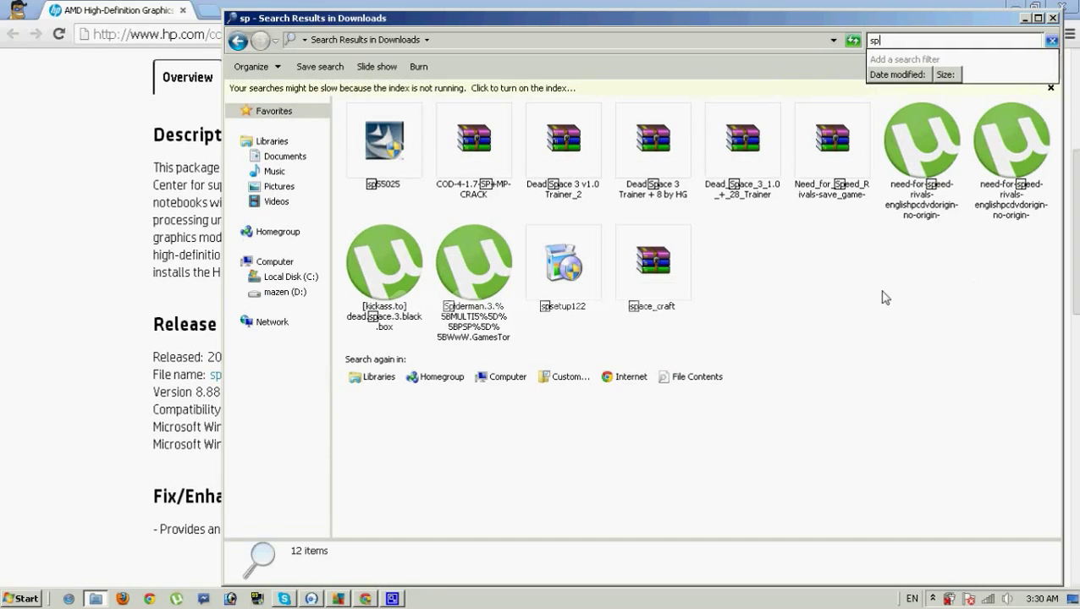
pyautogui.click(391, 156)
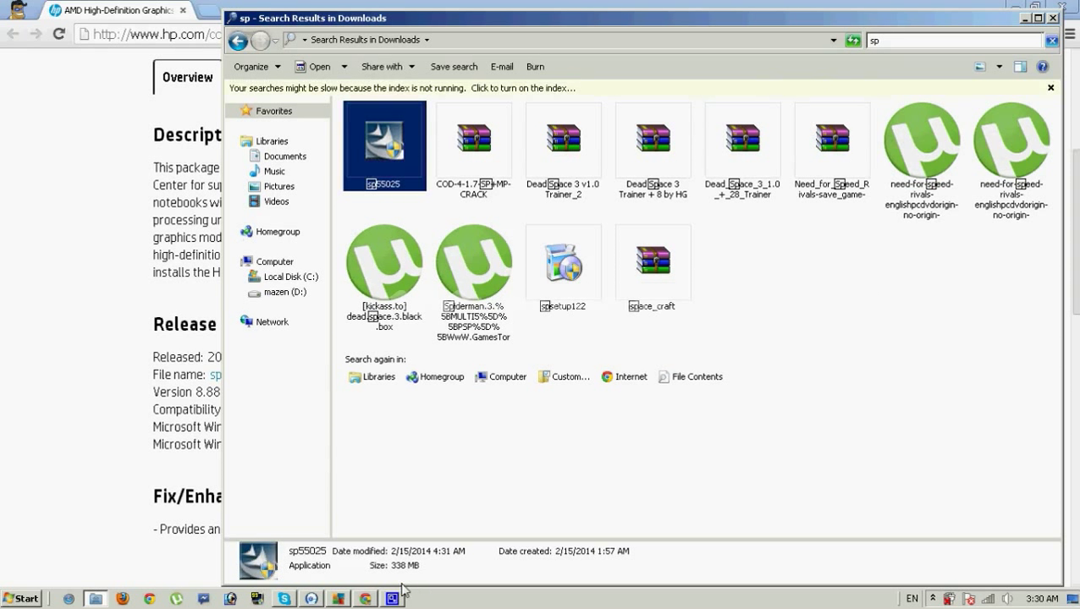
pyautogui.moveTo(384, 144)
pyautogui.click(36, 322)
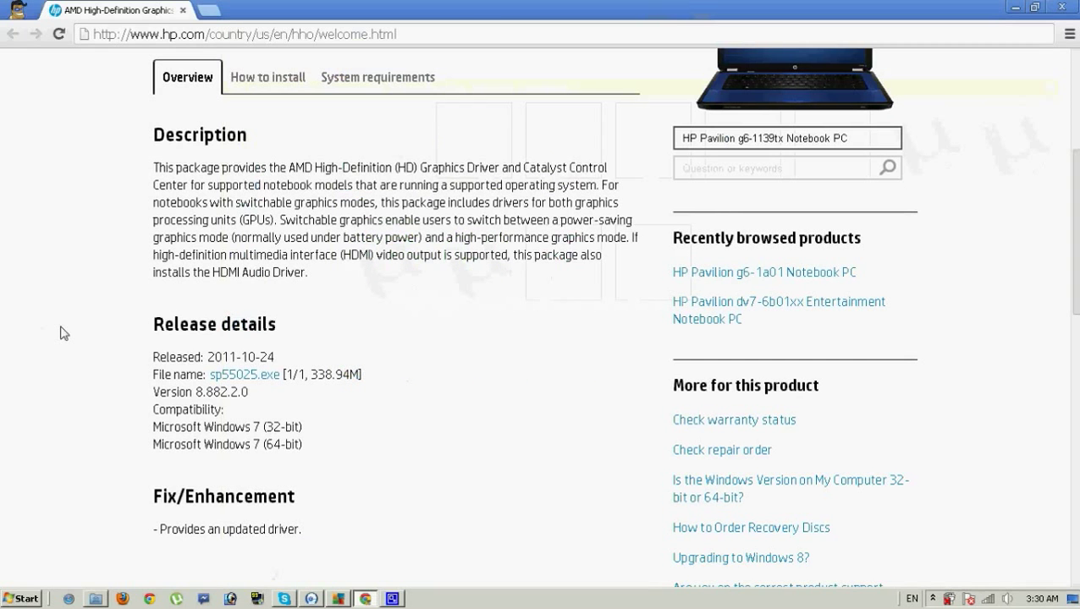
pyautogui.scroll(5, 60, 332)
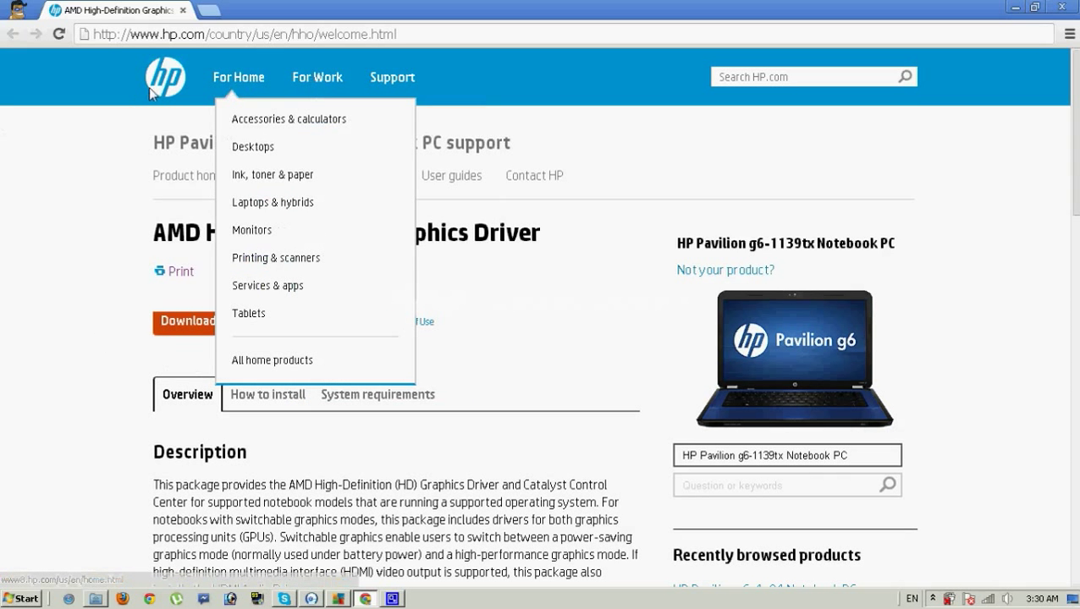
pyautogui.moveTo(842, 456); pyautogui.dragTo(689, 456)
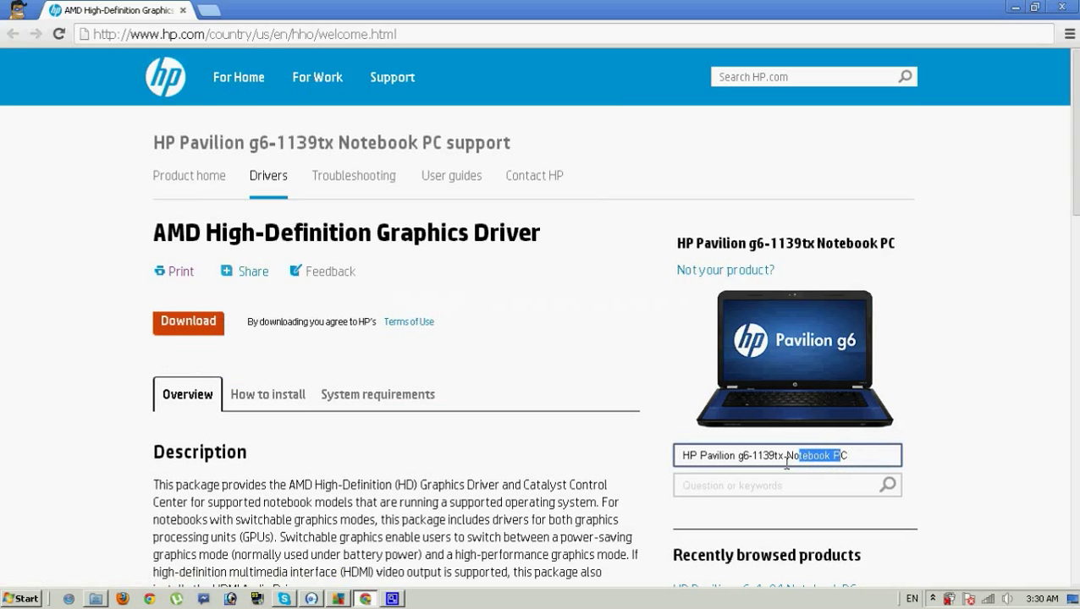
pyautogui.click(863, 454)
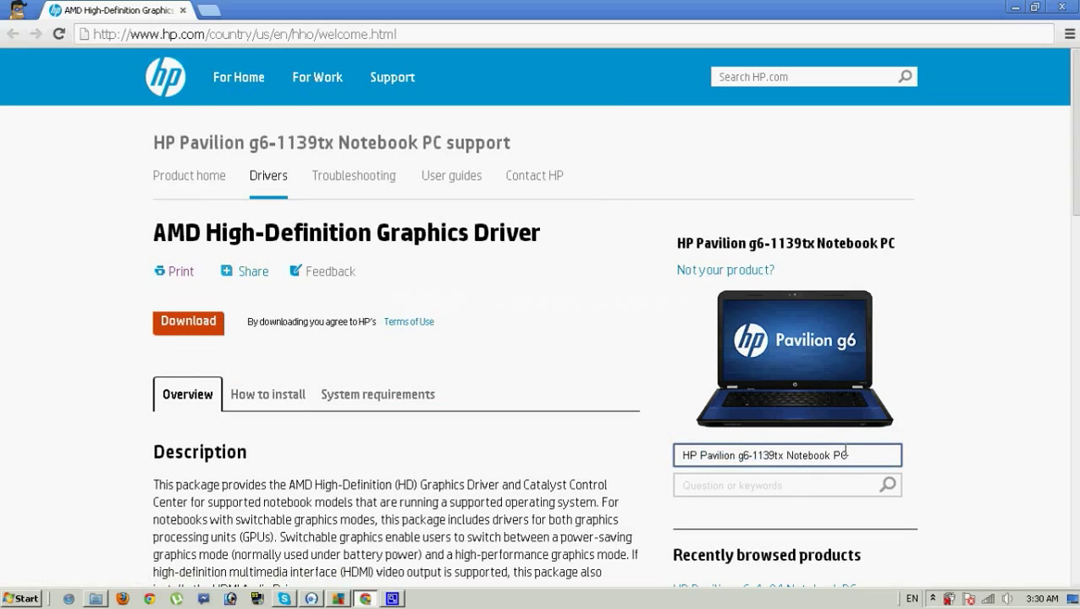
pyautogui.moveTo(848, 456); pyautogui.dragTo(685, 457)
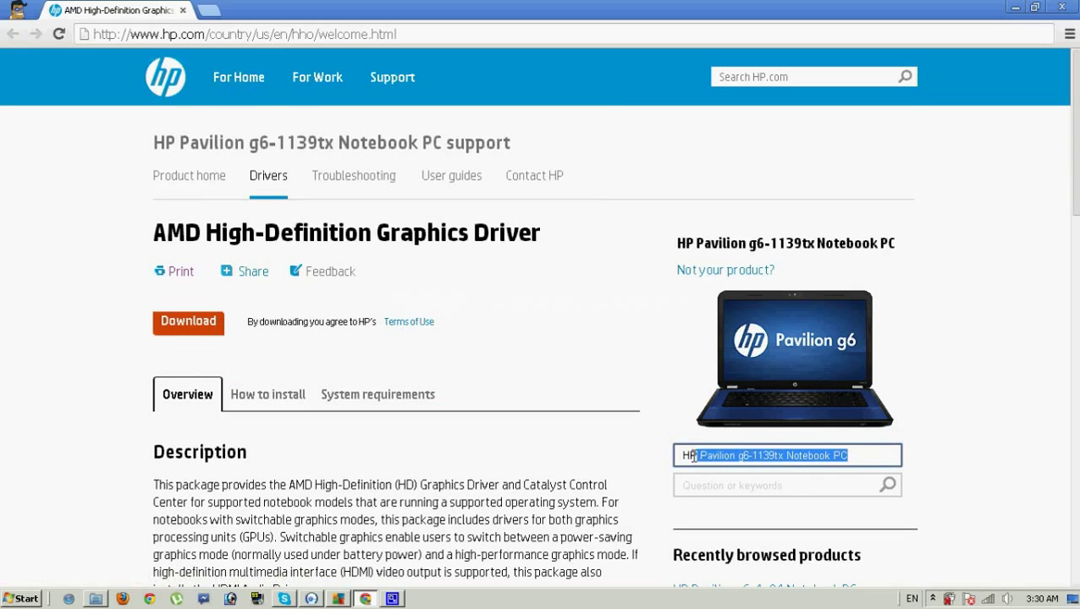
pyautogui.click(656, 405)
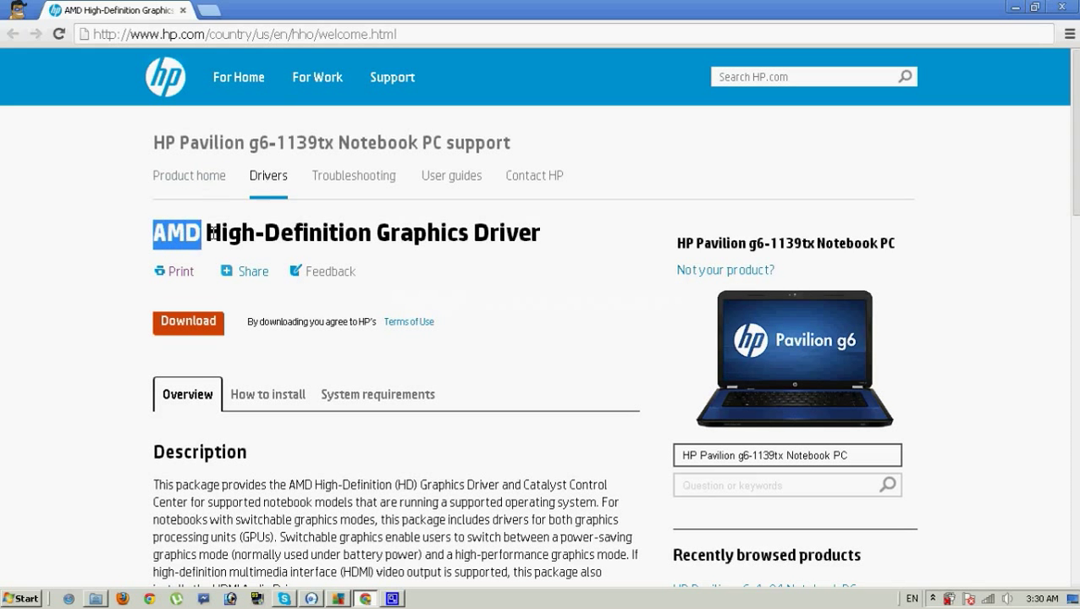
pyautogui.moveTo(159, 231); pyautogui.dragTo(625, 258)
pyautogui.click(626, 258)
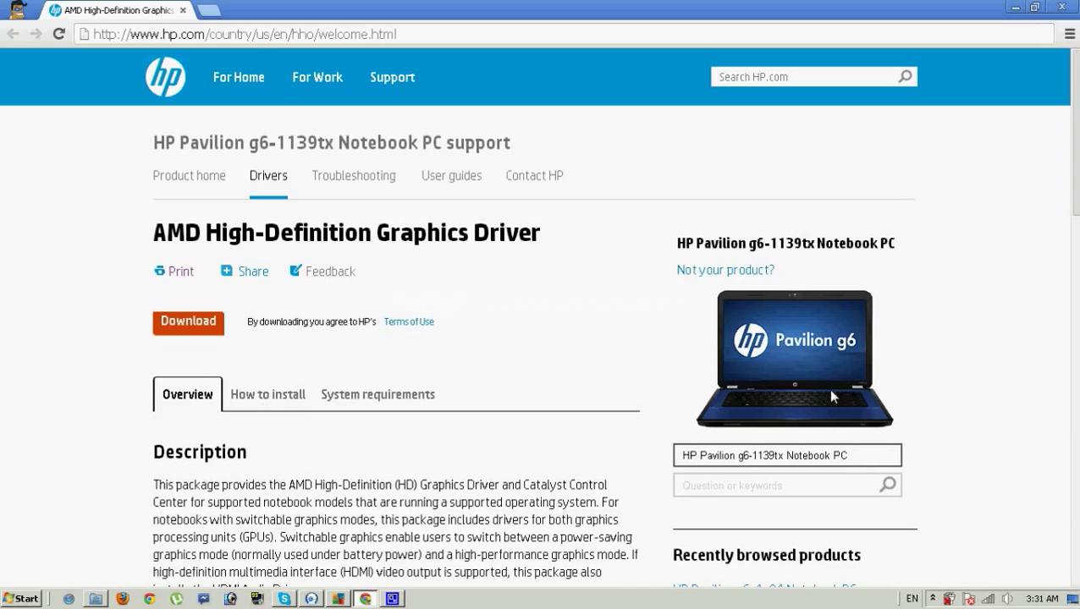
pyautogui.moveTo(881, 455)
pyautogui.mouseDown()
pyautogui.moveTo(685, 464)
pyautogui.moveTo(885, 454)
pyautogui.mouseUp()
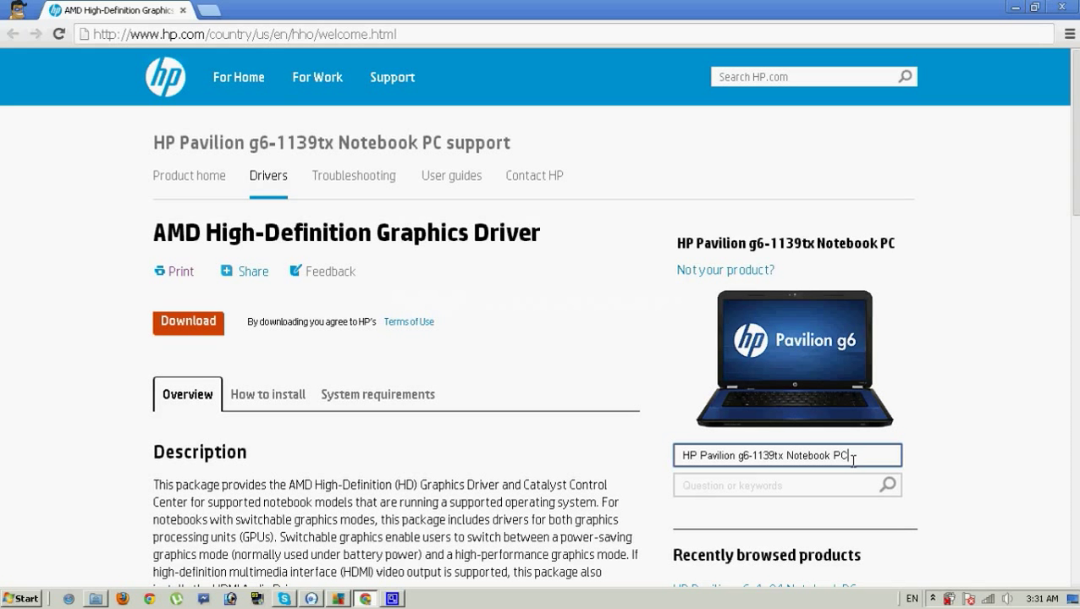
pyautogui.moveTo(853, 460); pyautogui.dragTo(681, 457)
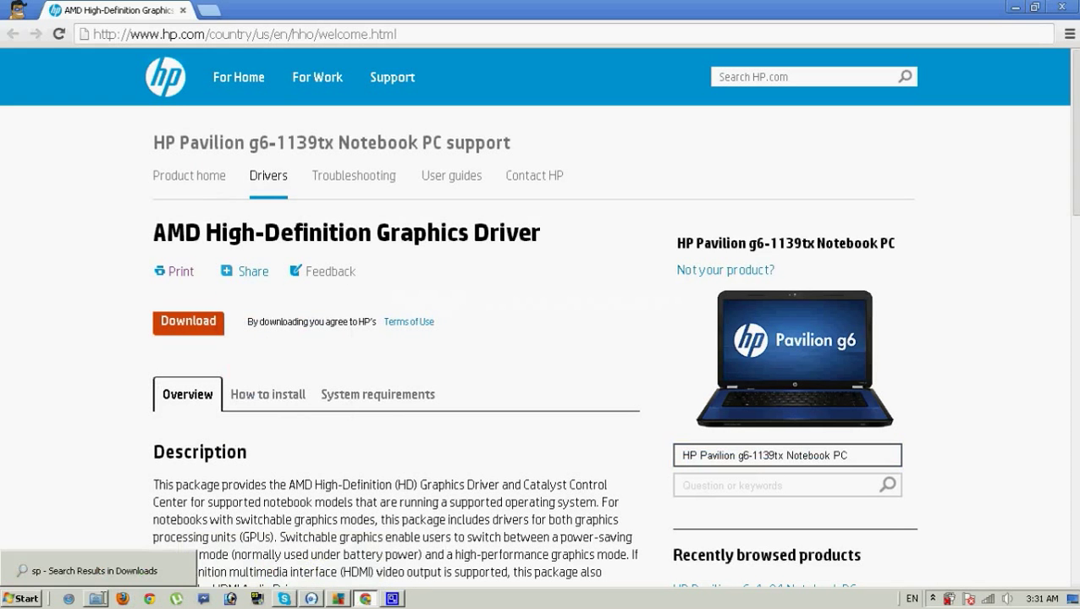
pyautogui.click(96, 598)
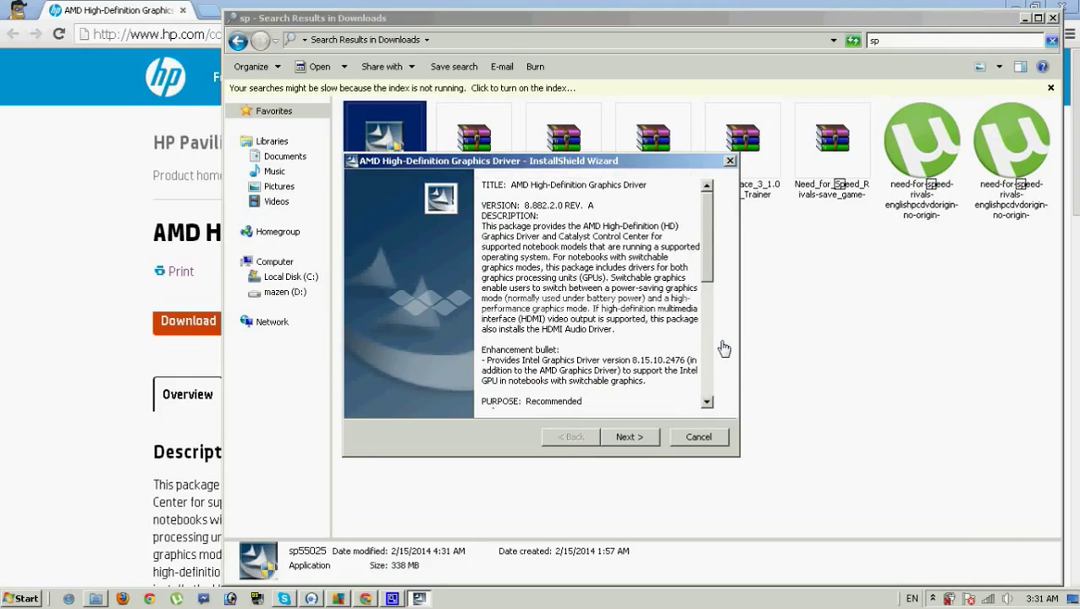
# Step: Accept the sp55025 wizard's license, reach the save-location step, then cancel the setup
pyautogui.click(655, 439)
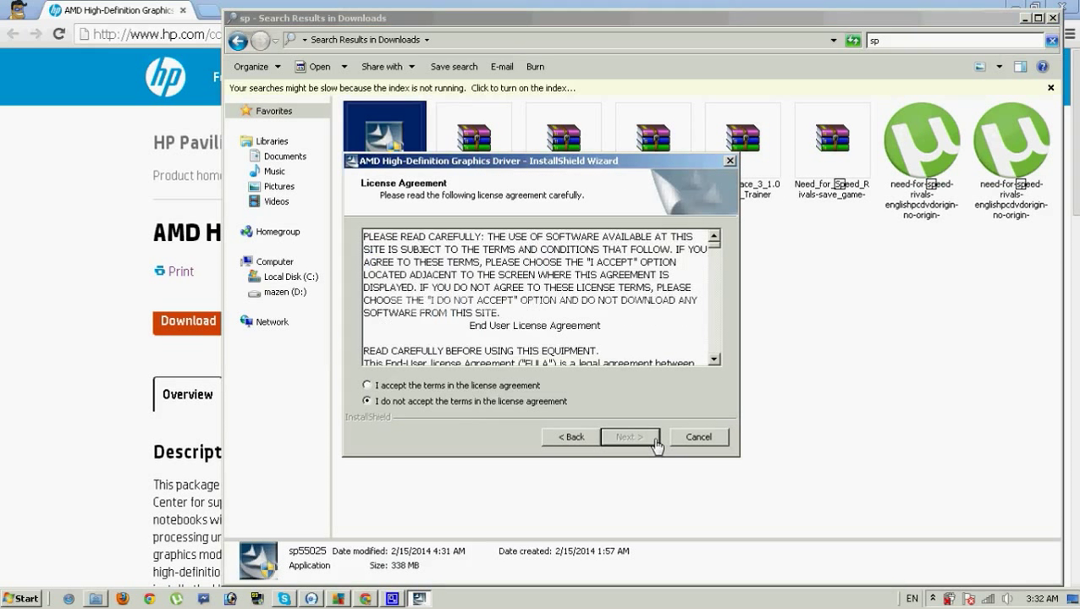
pyautogui.click(453, 386)
pyautogui.click(642, 439)
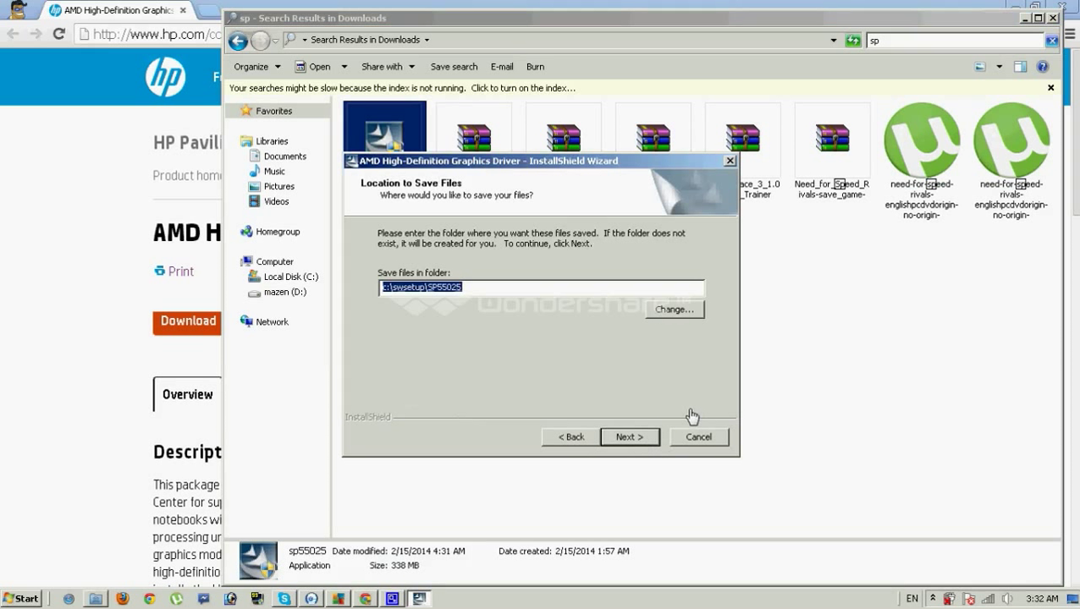
pyautogui.click(507, 290)
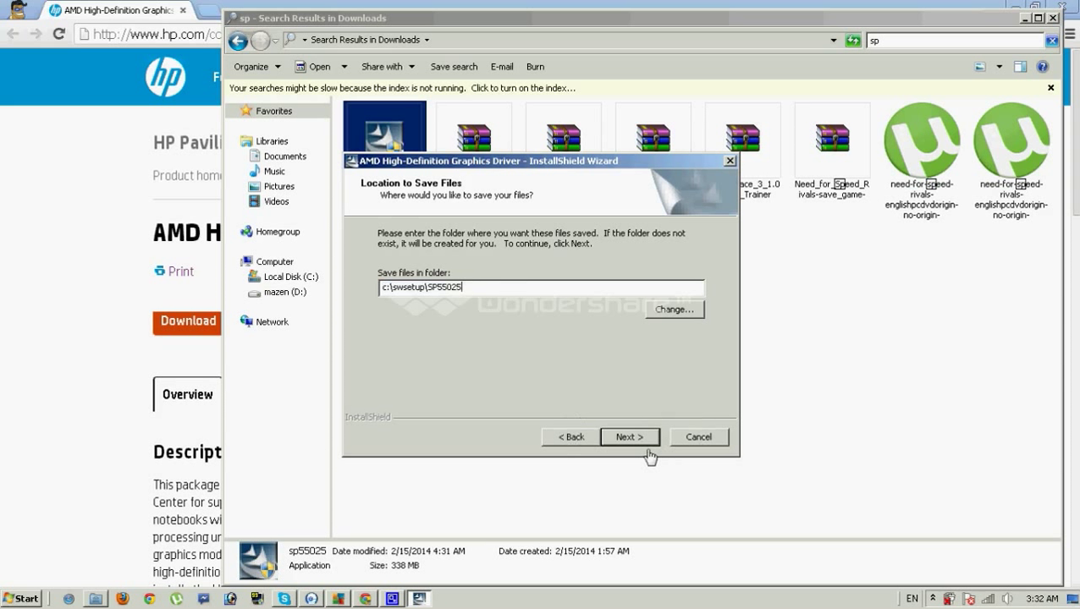
pyautogui.click(701, 440)
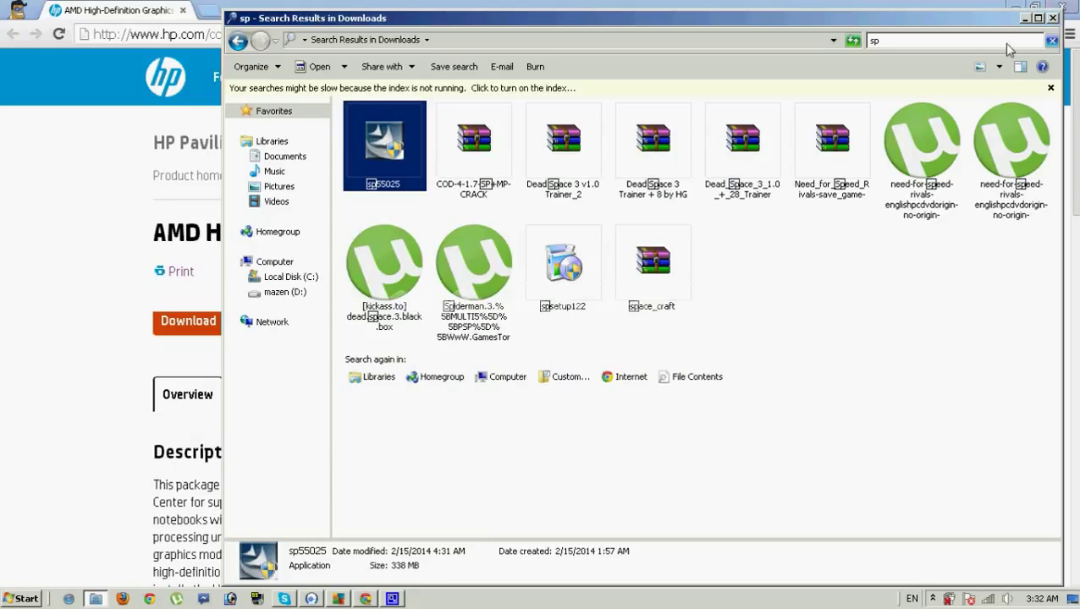
# Step: Close the Downloads search window, minimize Chrome, and dismiss the desktop context menu
pyautogui.click(1052, 18)
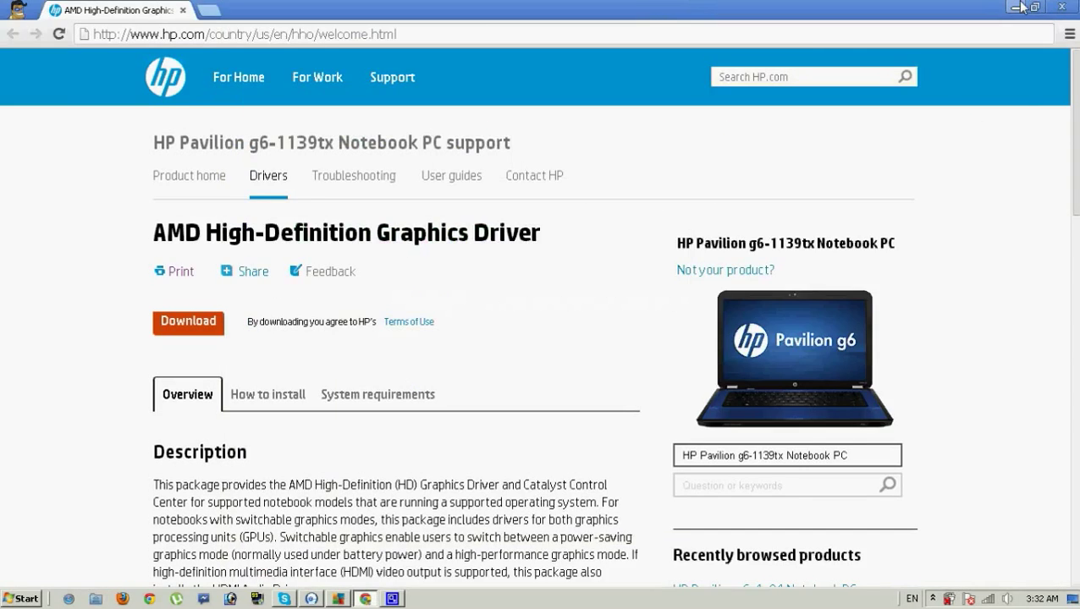
pyautogui.click(1034, 5)
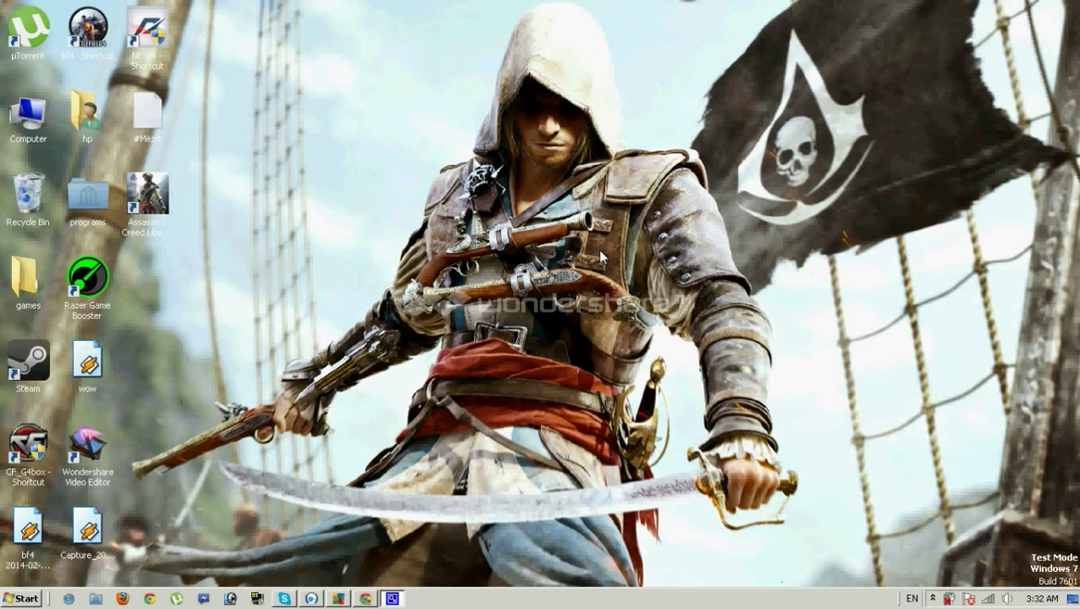
pyautogui.rightClick(521, 150)
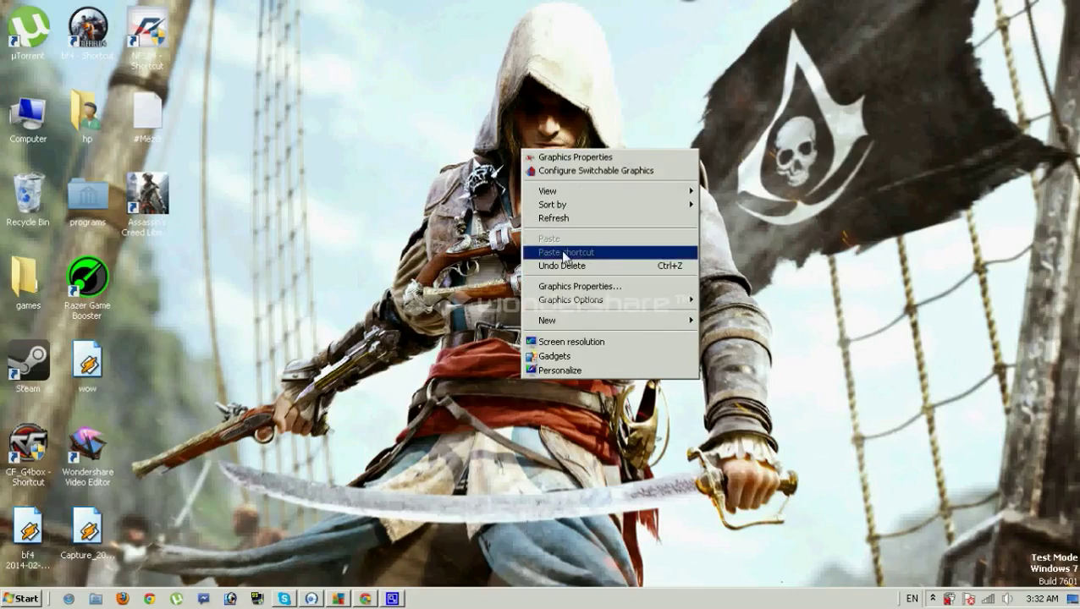
pyautogui.click(553, 218)
# Step: Search Start for 'device', launch Device Manager, and expand Display adapters
pyautogui.press('super')
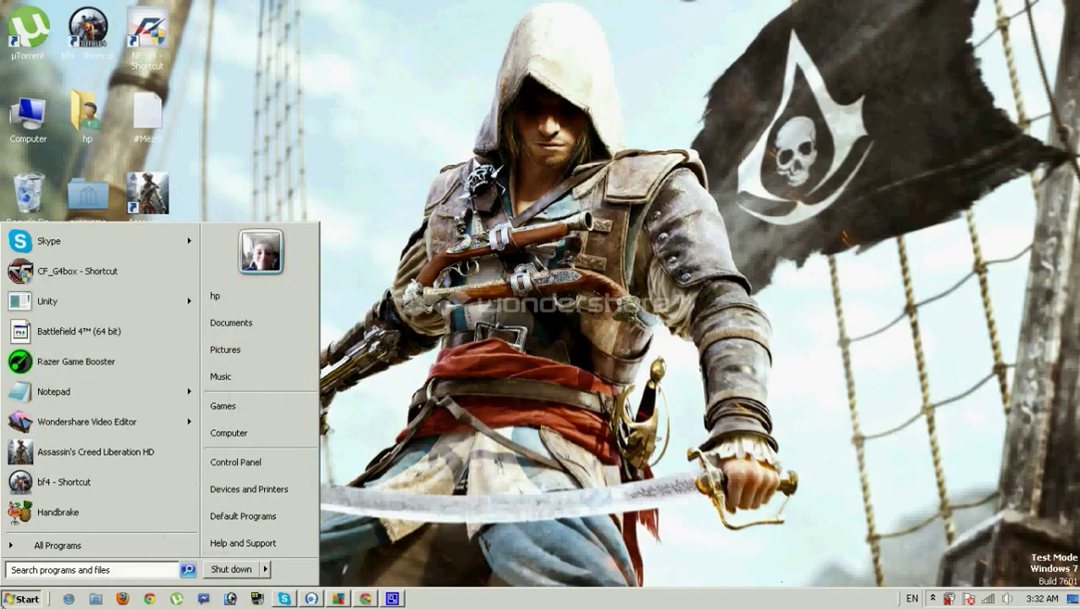
pyautogui.write('dev')
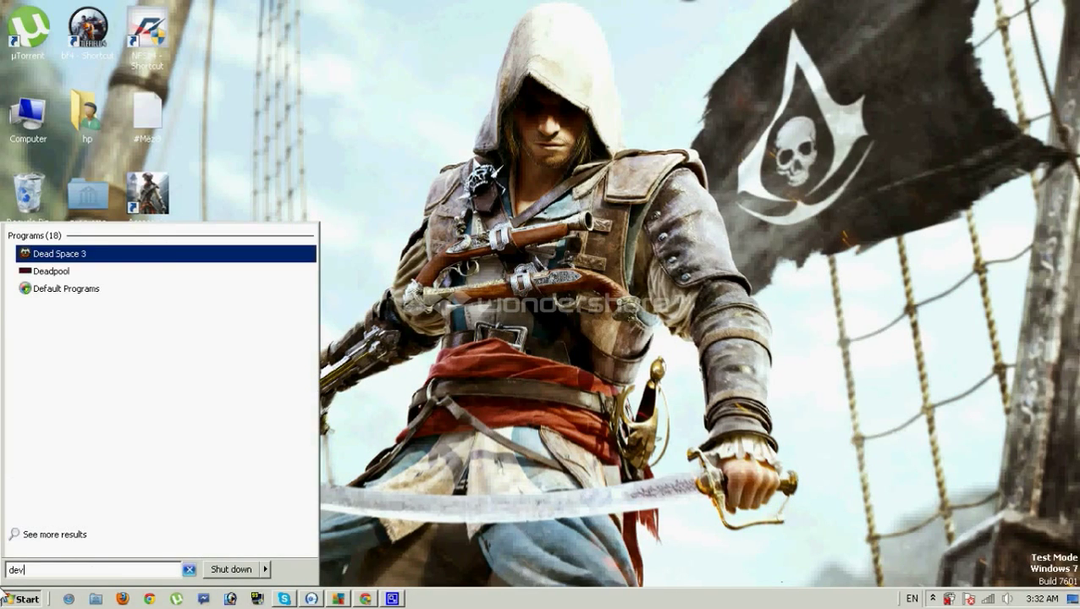
pyautogui.write('ice')
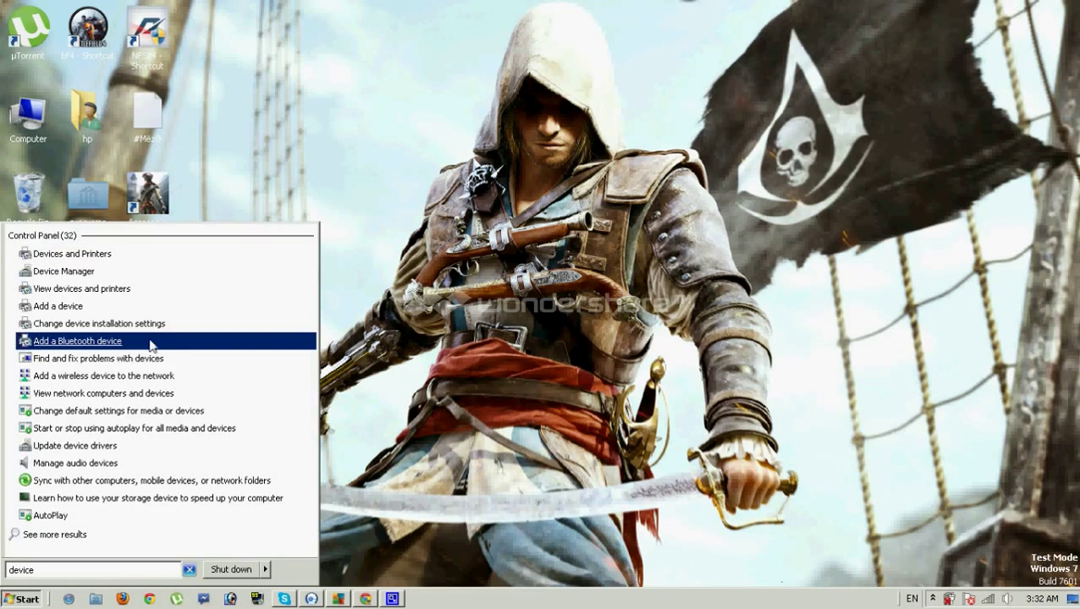
pyautogui.click(63, 271)
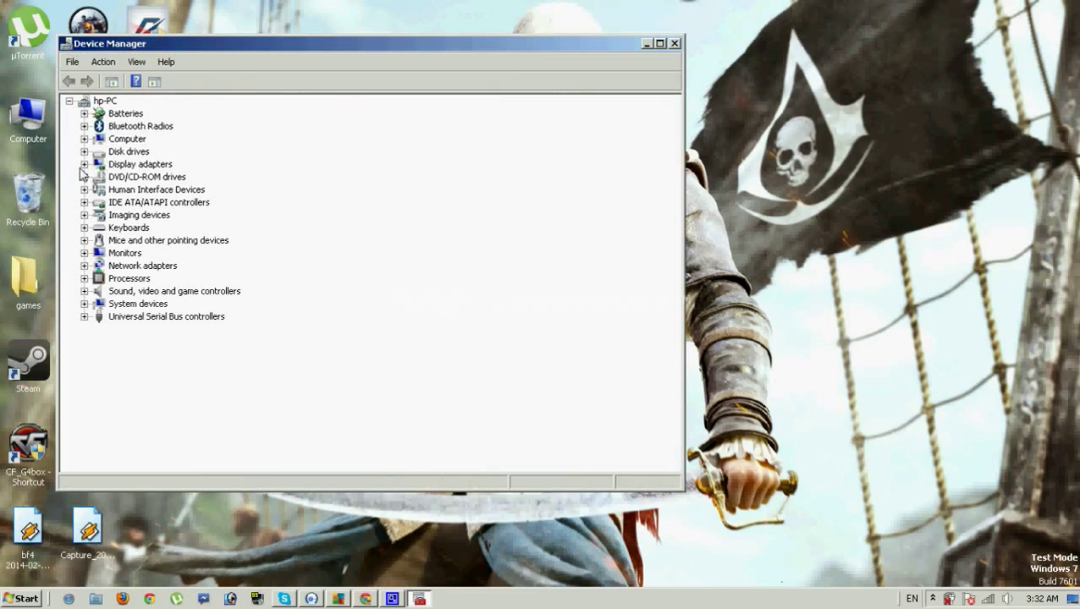
pyautogui.click(84, 164)
# Step: Check the Radeon HD 7450M and Intel HD Graphics Family entries, close Device Manager, and right-click the desktop
pyautogui.click(127, 190)
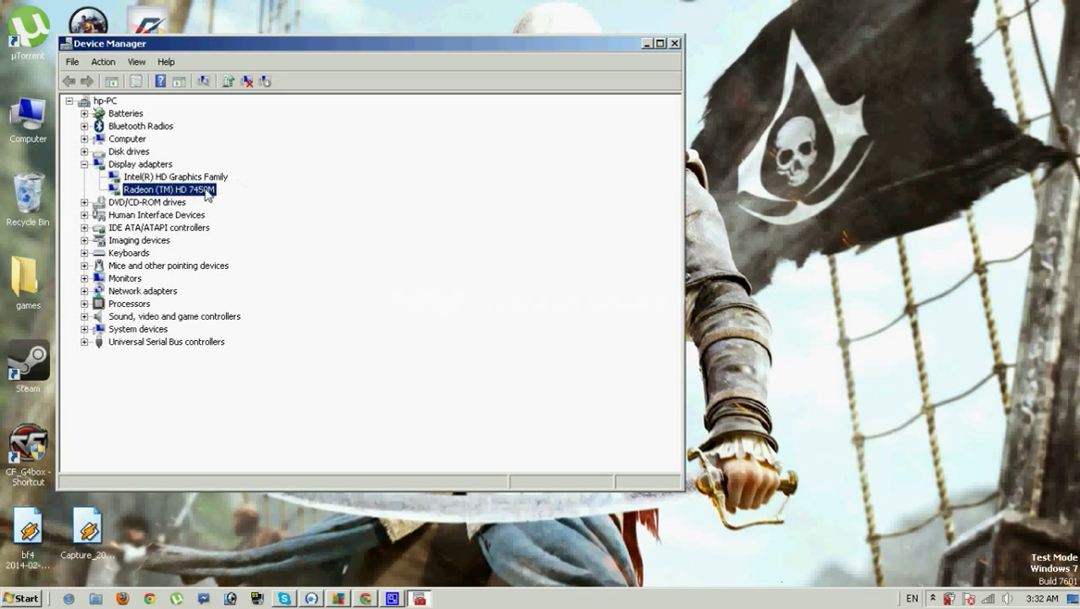
pyautogui.click(161, 178)
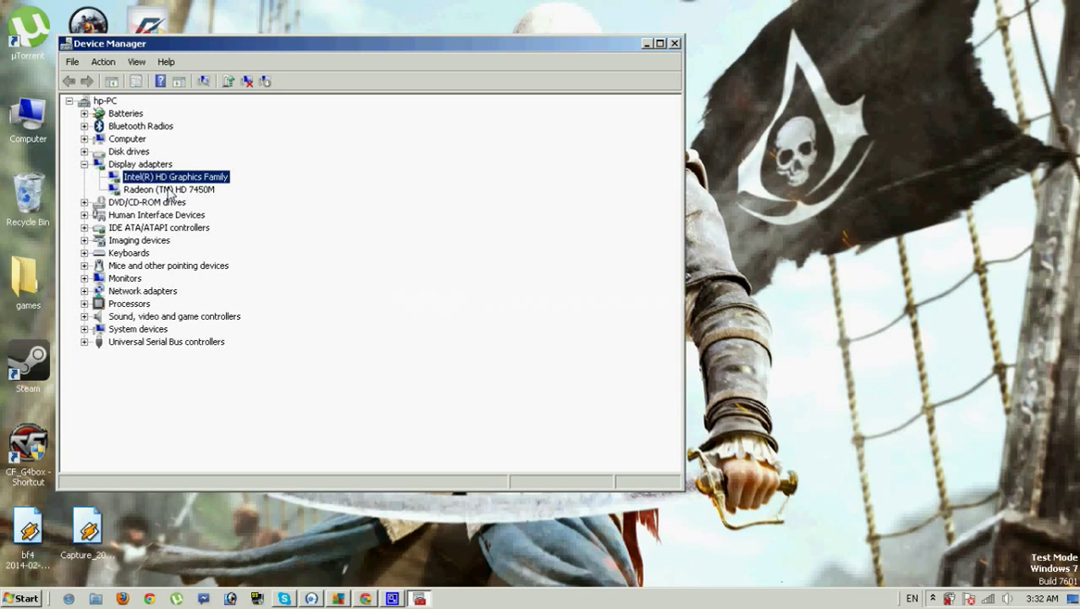
pyautogui.click(674, 43)
pyautogui.rightClick(536, 46)
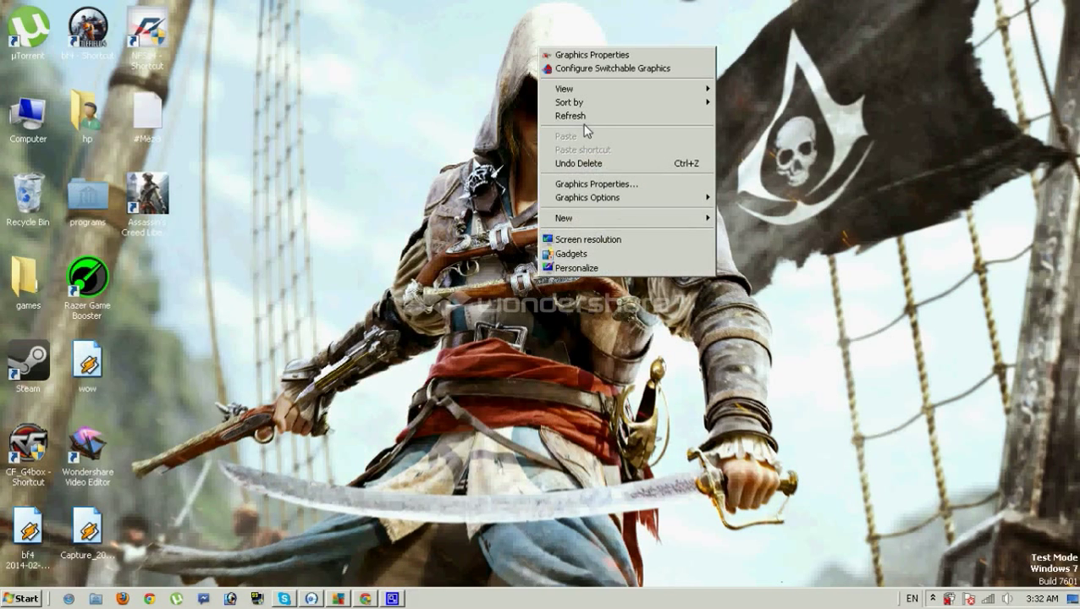
pyautogui.click(551, 121)
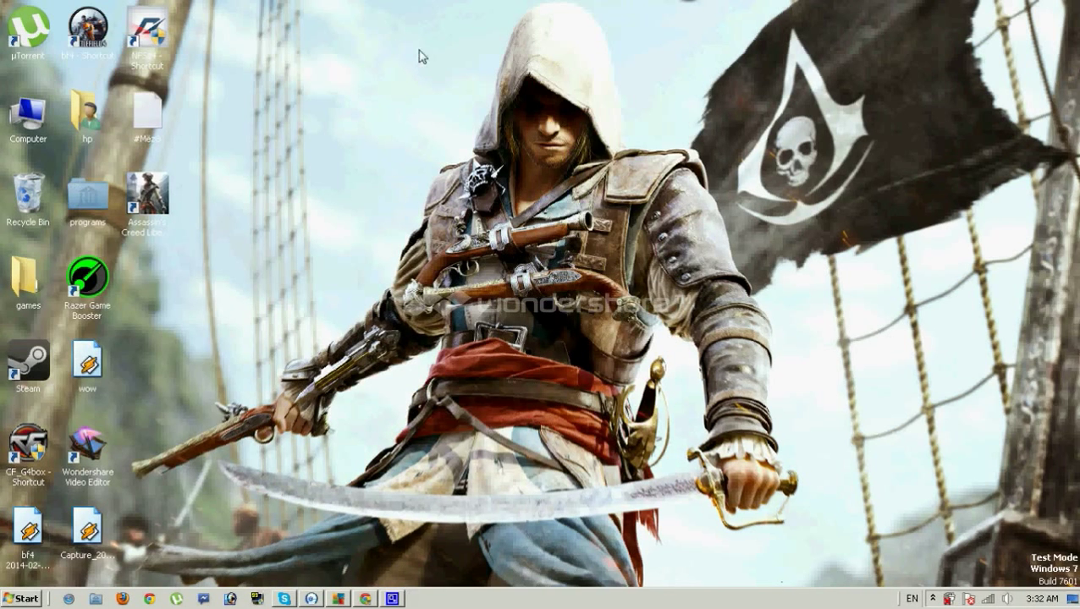
pyautogui.moveTo(426, 2); pyautogui.dragTo(793, 579)
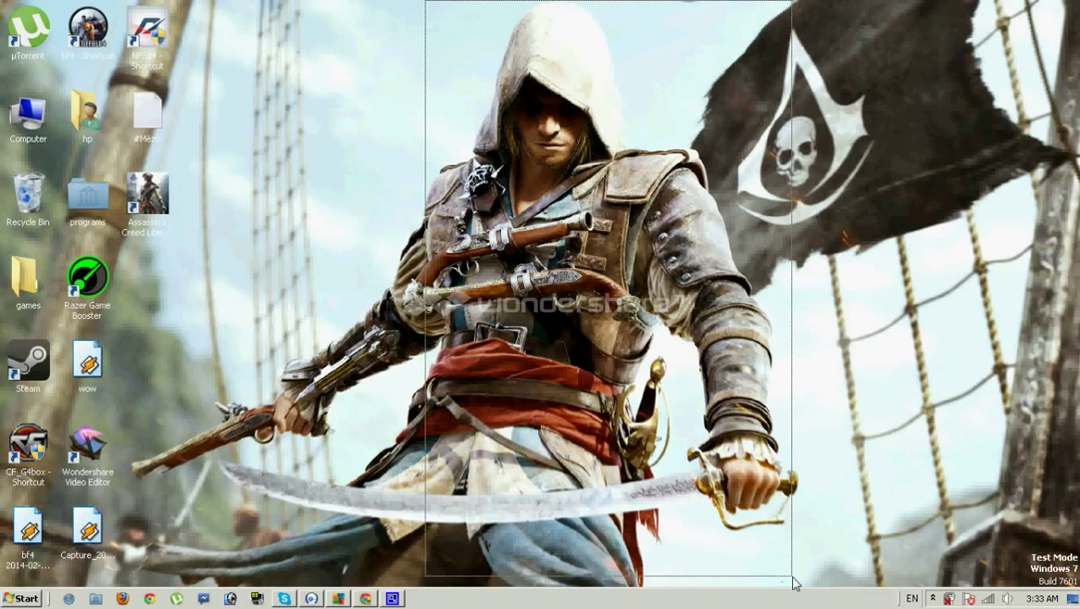
pyautogui.moveTo(793, 577)
pyautogui.mouseDown()
pyautogui.moveTo(846, 560)
pyautogui.moveTo(832, 524)
pyautogui.moveTo(804, 543)
pyautogui.mouseUp()
pyautogui.moveTo(806, 546); pyautogui.dragTo(808, 544)
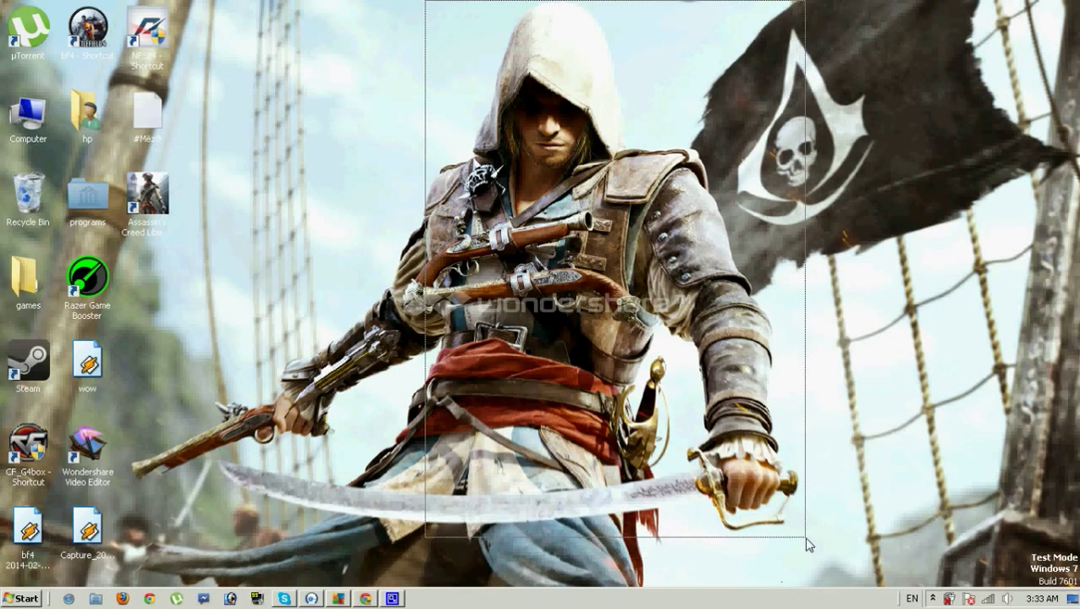
pyautogui.moveTo(806, 539); pyautogui.dragTo(330, 382)
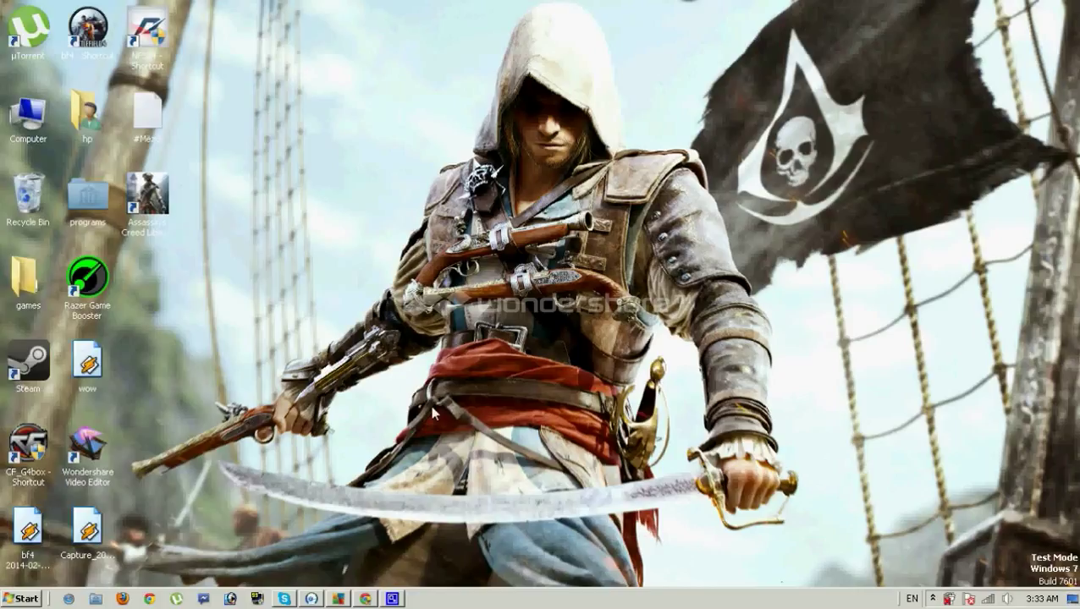
pyautogui.doubleClick(34, 117)
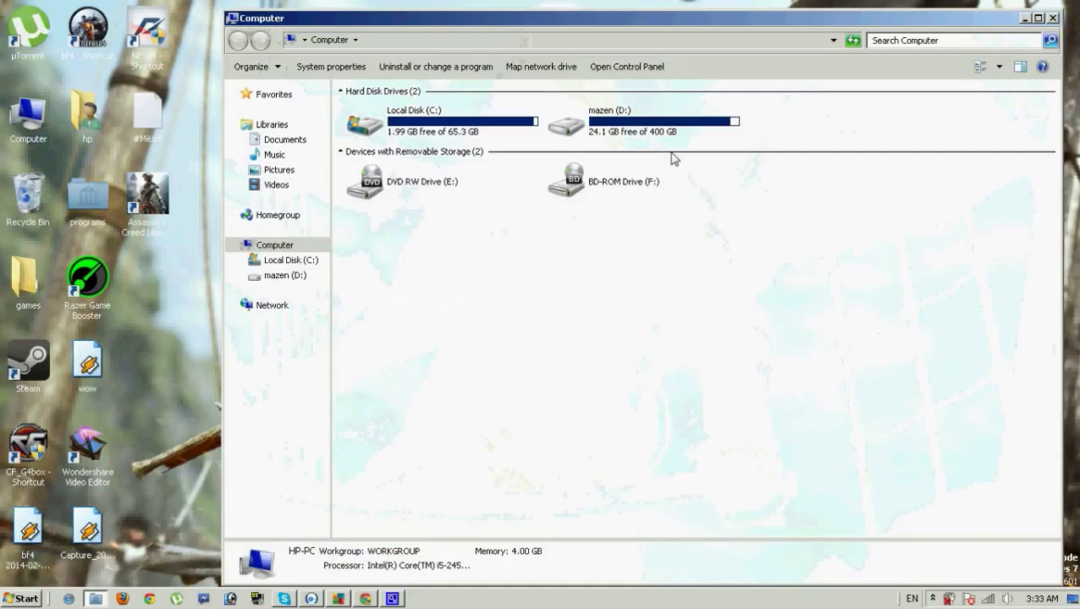
pyautogui.click(1052, 18)
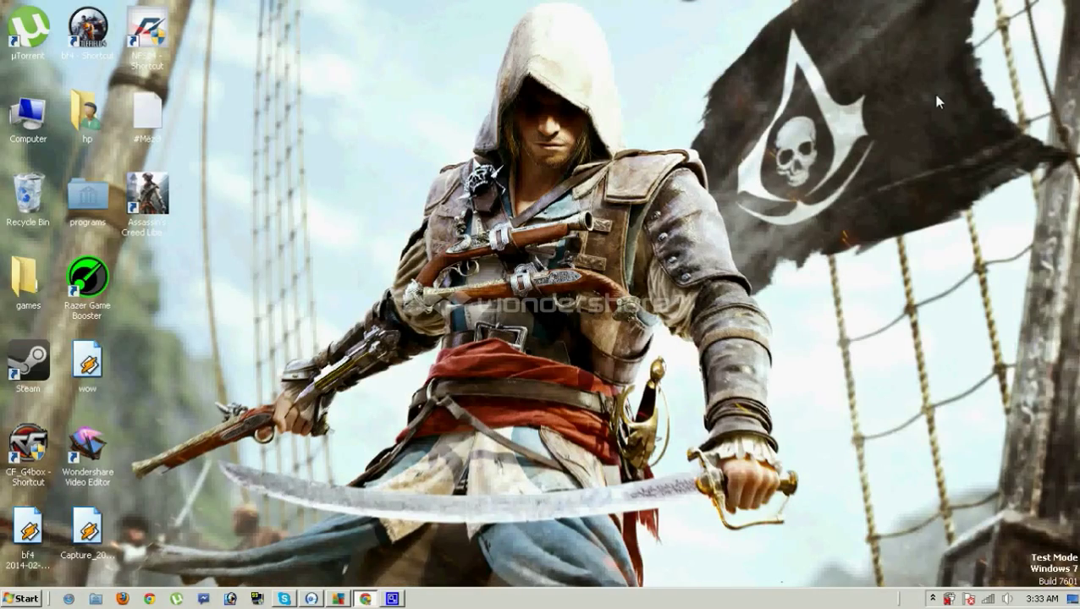
# Step: Bring CyberLink YouCam back from the taskbar, showing its live webcam preview and gallery
pyautogui.click(312, 599)
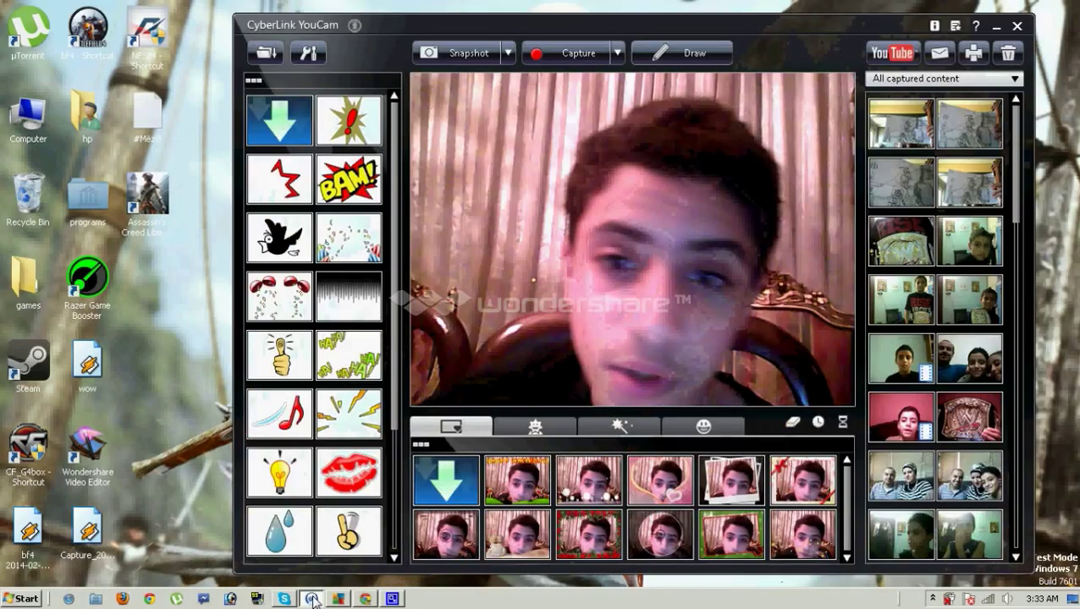